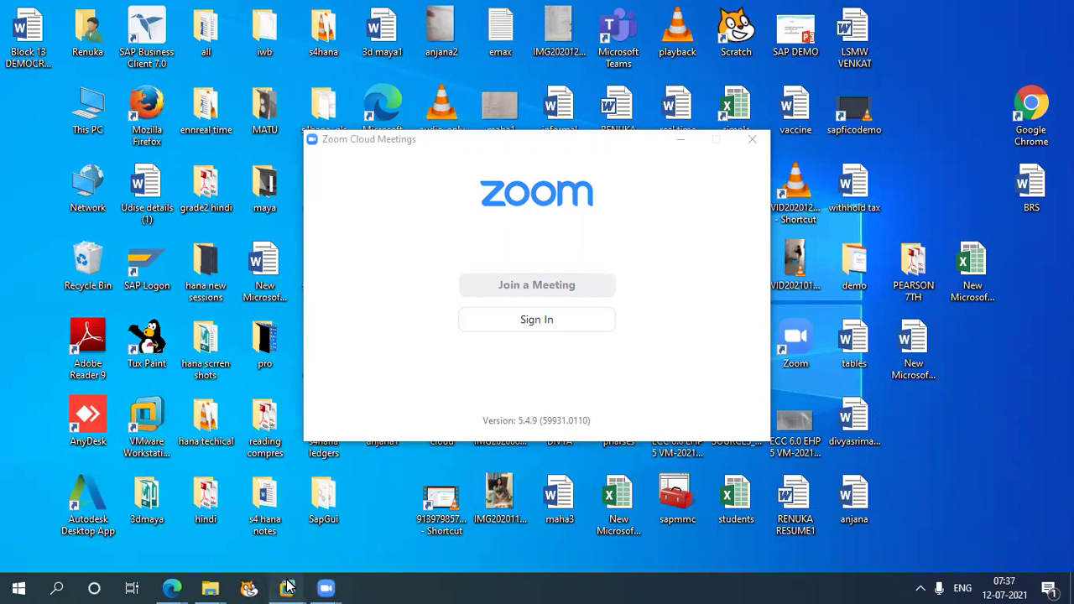
Minimize the month ending provisions document and the SAP window, and open the INT Word document from the MY FI CLASS folder
mouse_move(287, 588)
click(470, 491)
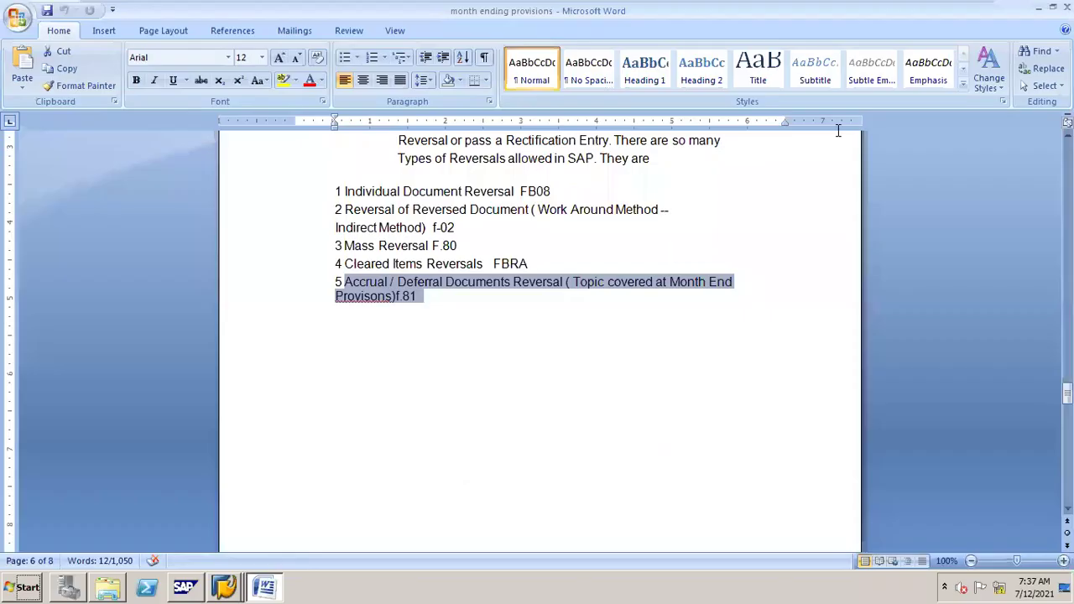
click(1039, 8)
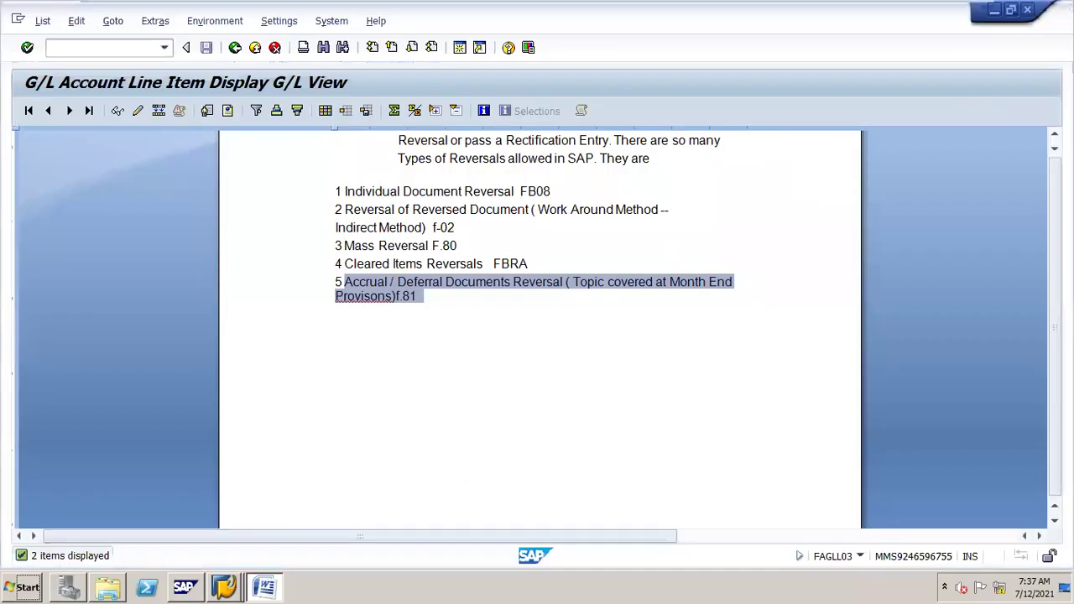
click(995, 10)
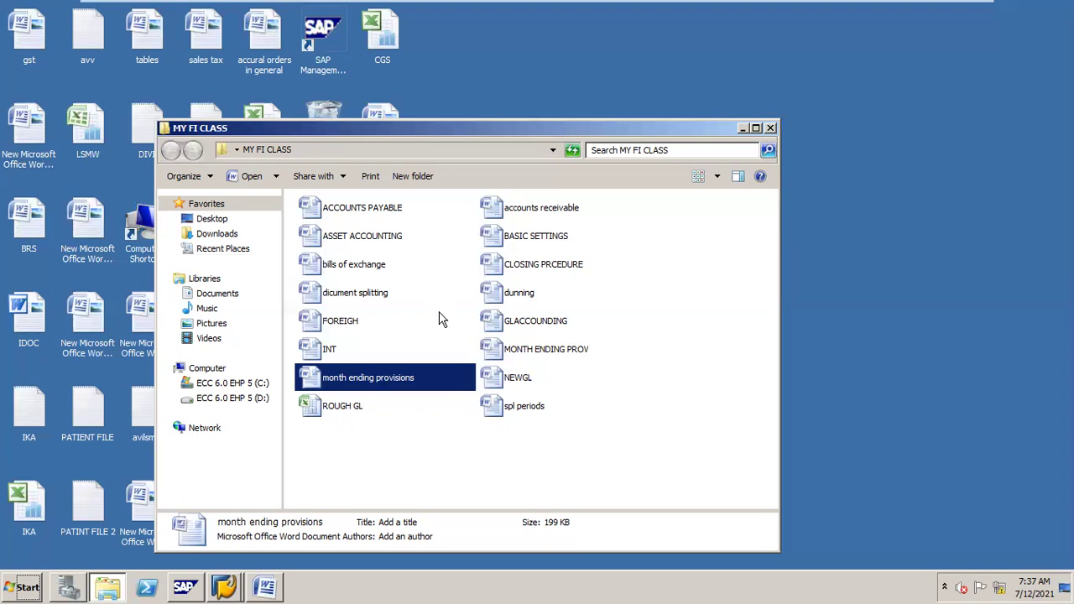
key(Up)
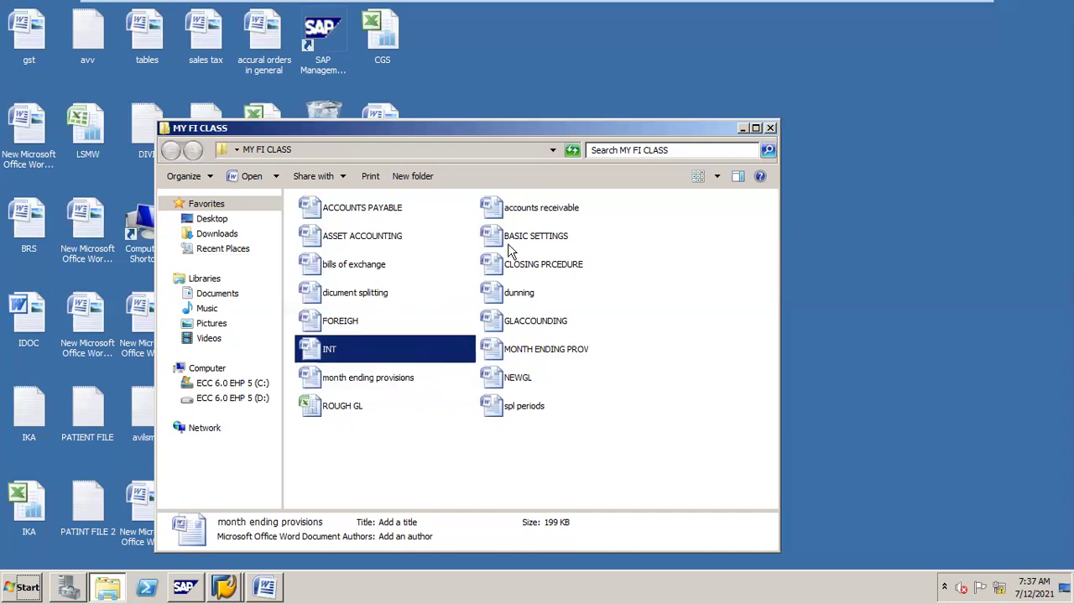
key(Return)
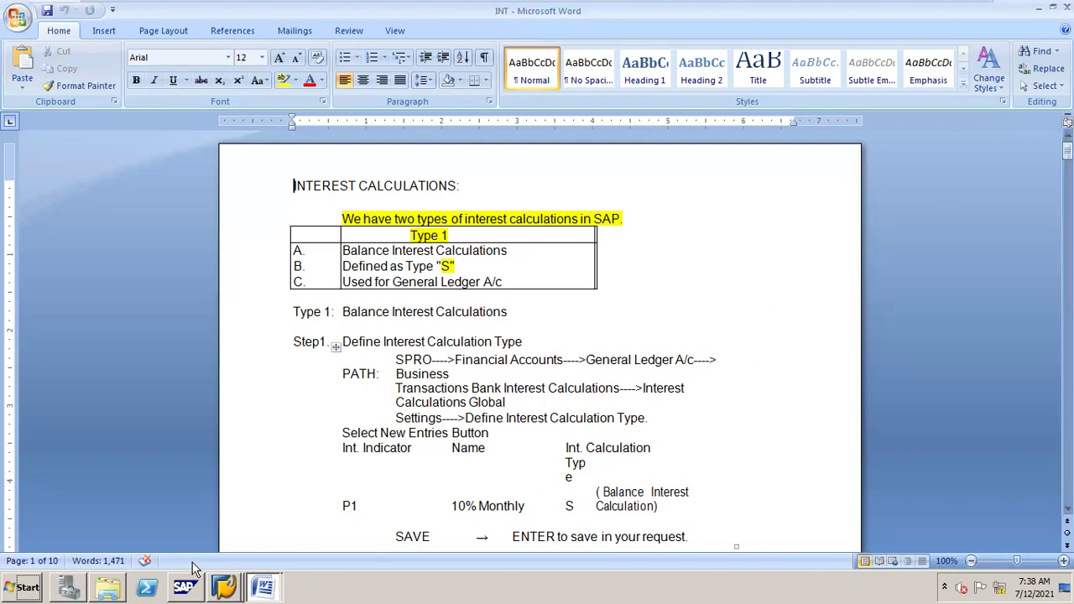
Switch to the SAP G/L line item session, start transaction SPRO and display the SAP Reference IMG
click(224, 583)
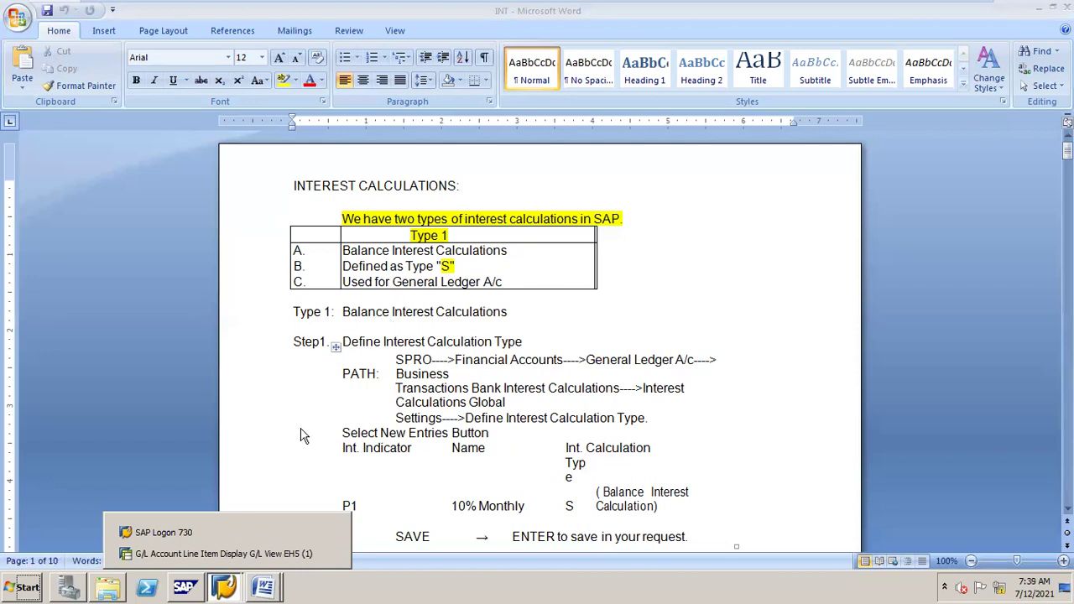
click(248, 555)
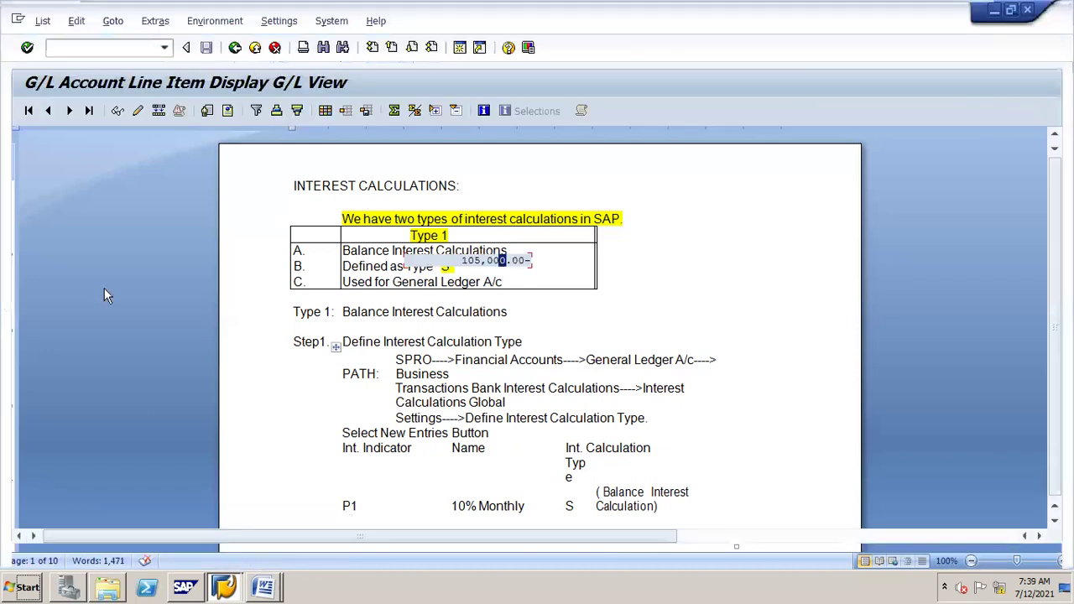
click(135, 48)
text(/n)
text(fbl3n)
key(Return)
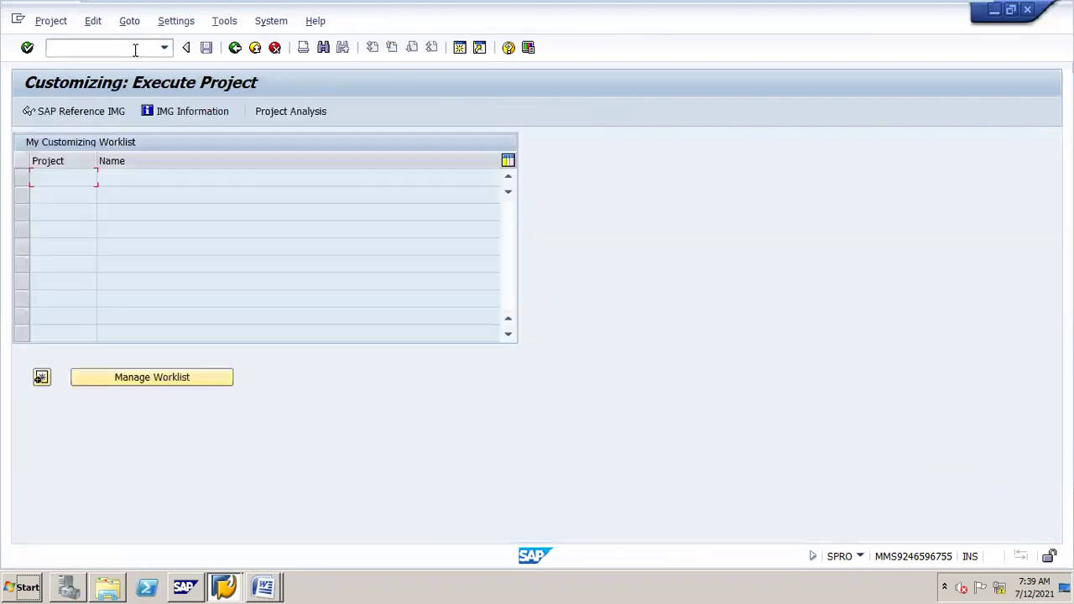
click(119, 113)
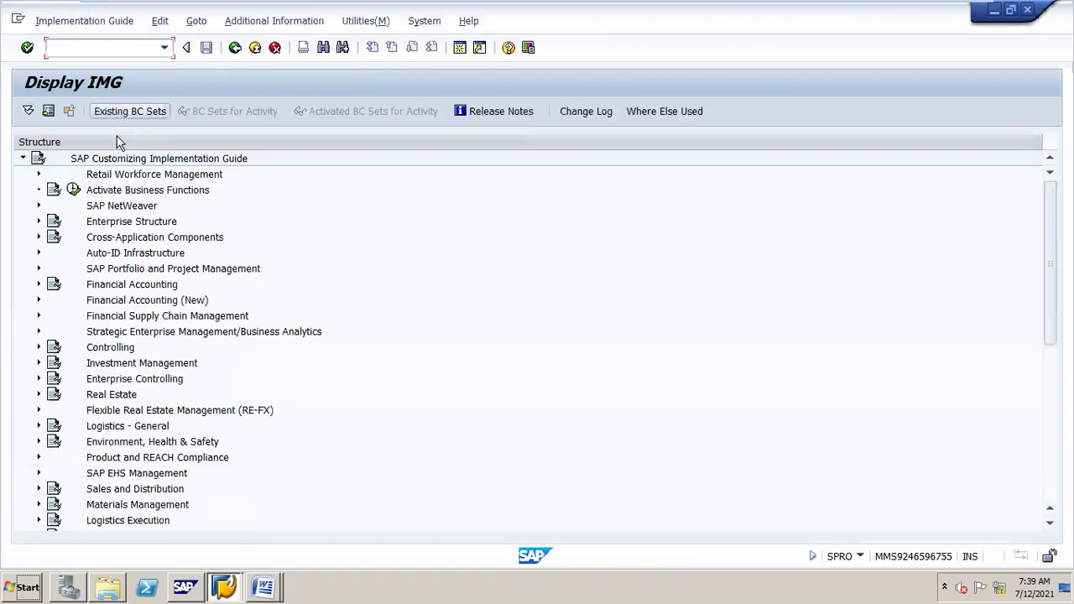
Expand Financial Accounting and its General Ledger Accounting node in the implementation guide
click(111, 287)
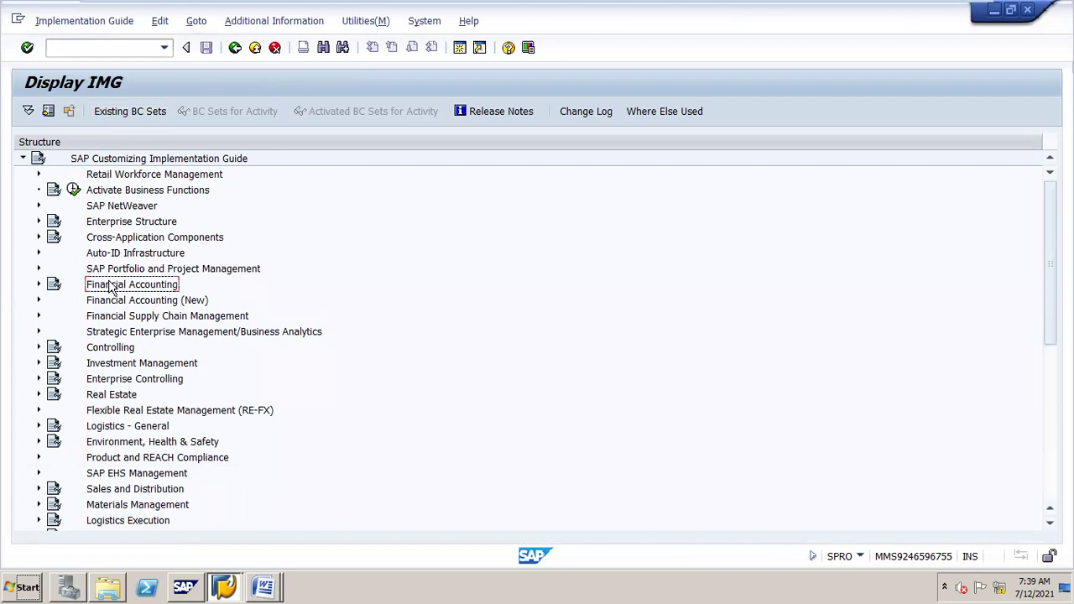
double_click(111, 286)
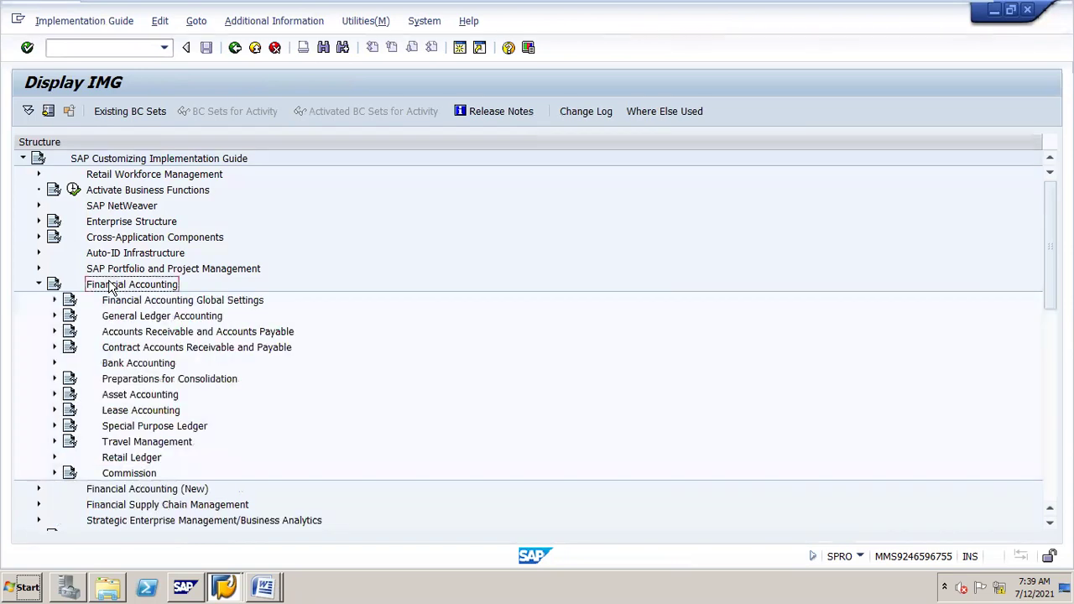
key(Down)
key(Down)
key(Down)
key(Up)
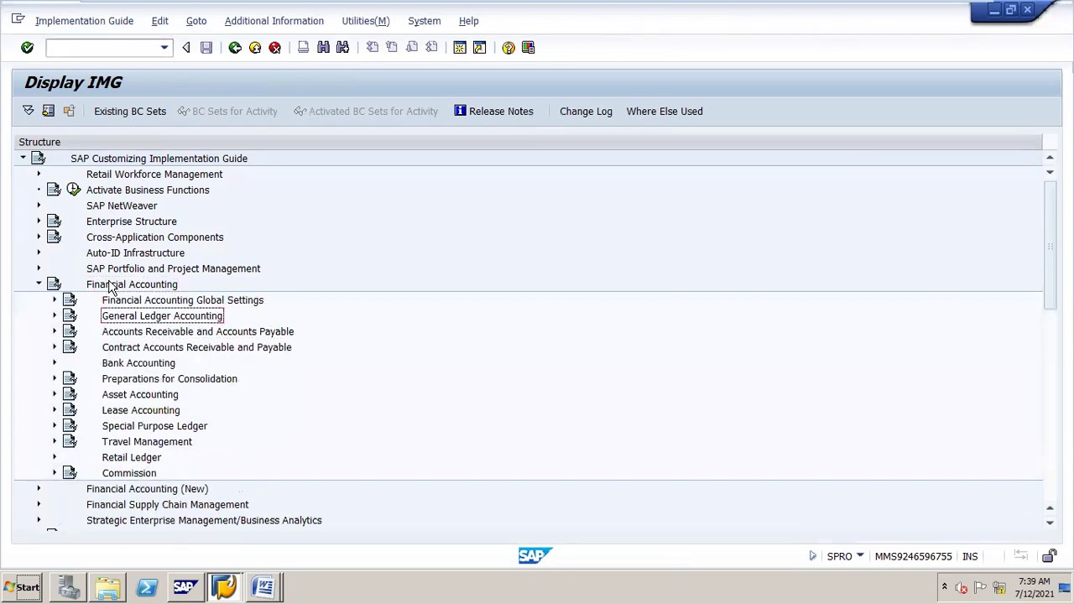
key(Right)
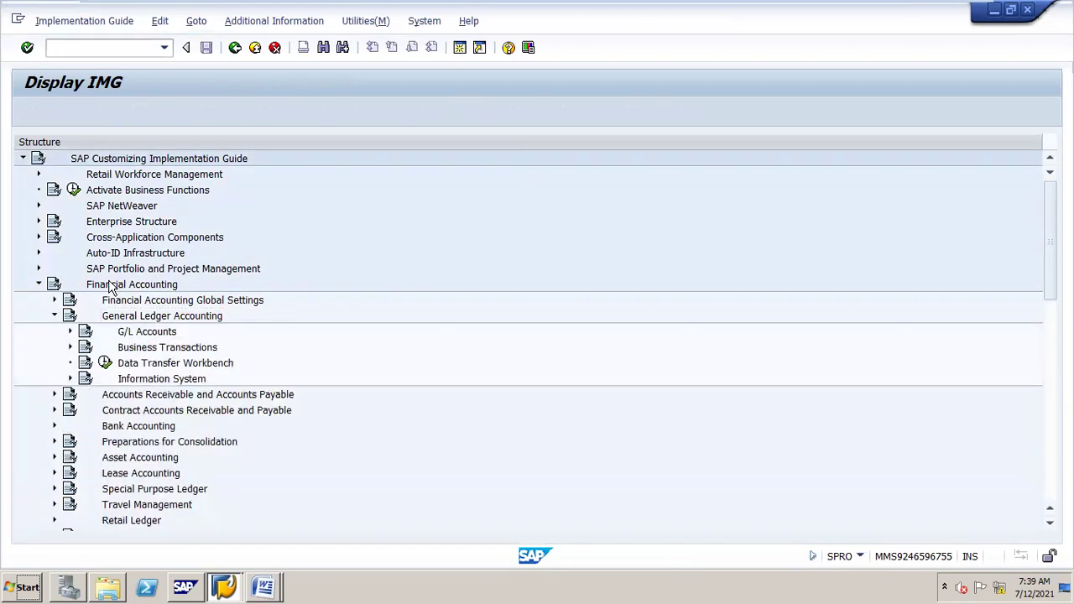
Expand Business Transactions and its Bank Account Interest Calculation node under General Ledger Accounting
key(Down)
key(Down)
key(Right)
key(Down)
key(Down)
key(Down)
key(Down)
key(Down)
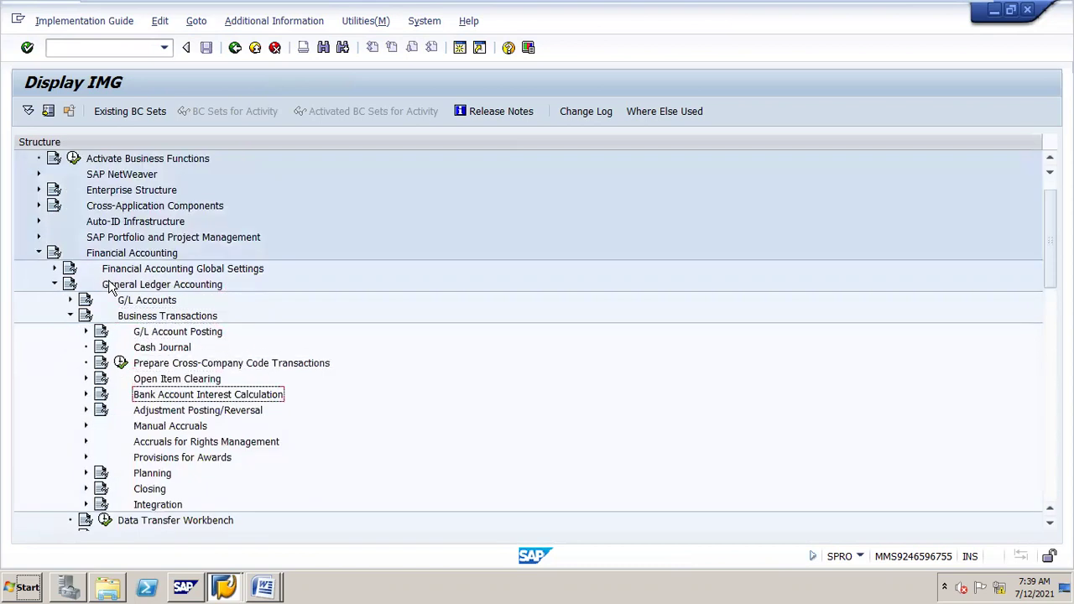
key(Right)
Expand Interest Calculation Global Settings and execute the Define Interest Calculation Types activity
key(Down)
key(Down)
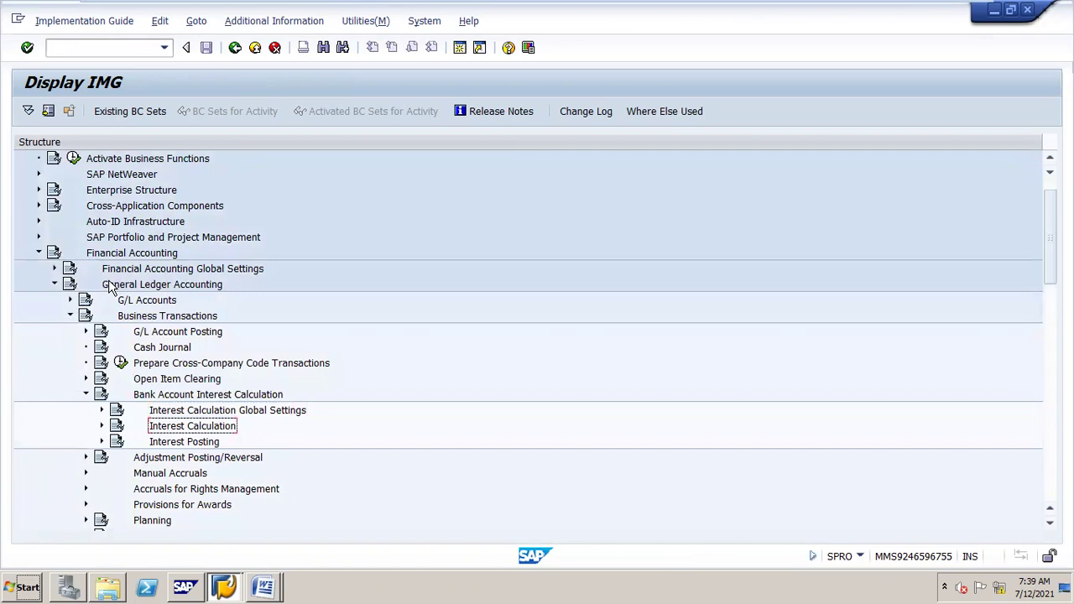
key(Up)
key(Right)
key(Down)
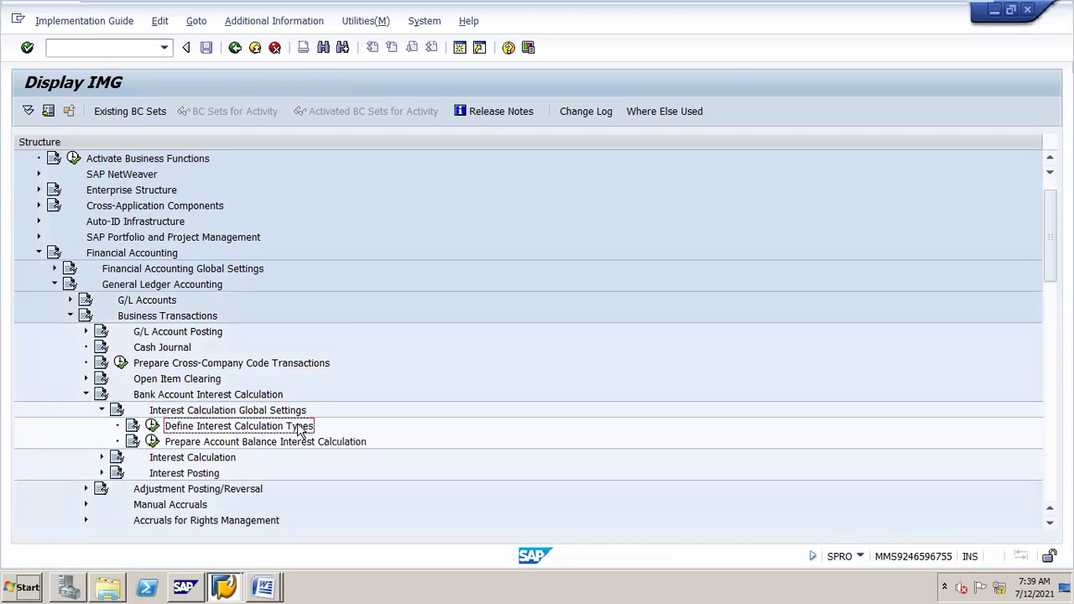
click(152, 426)
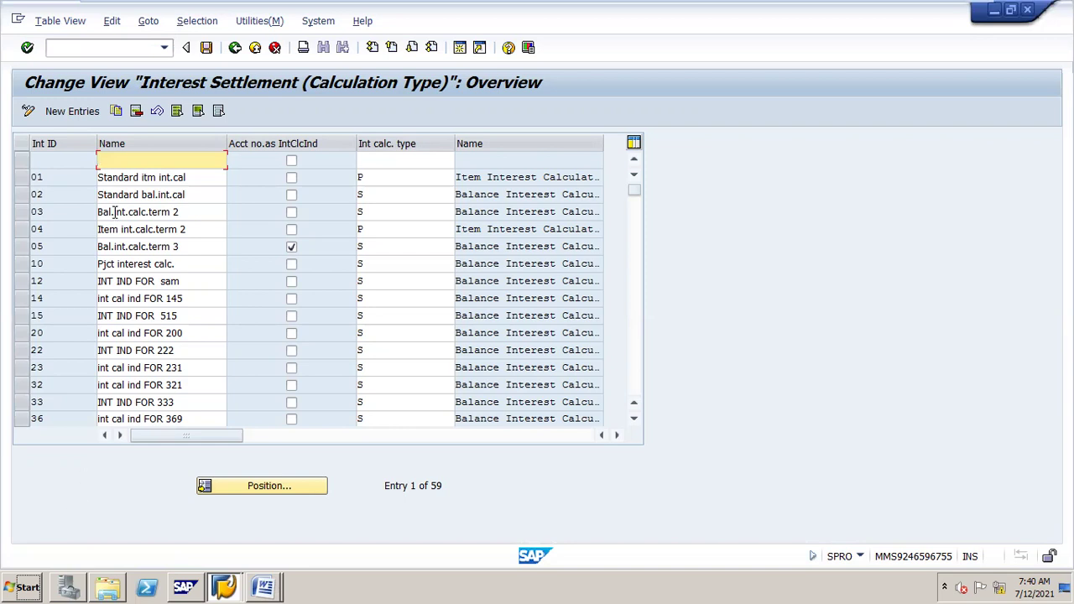
Start new entries in the interest calculation type overview and enter JA as the first row's Int ID
click(101, 112)
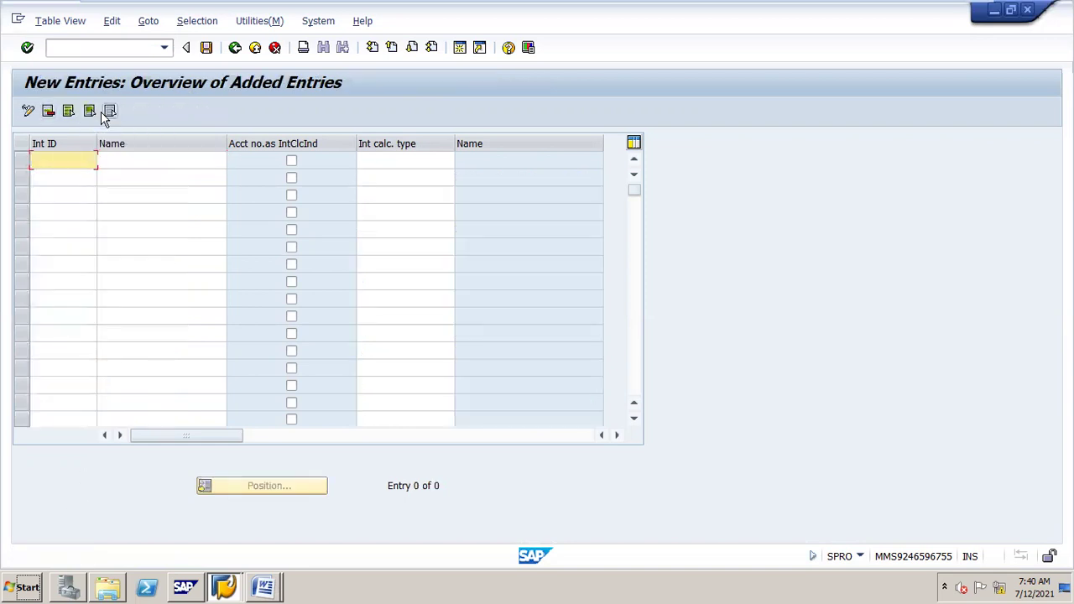
double_click(532, 19)
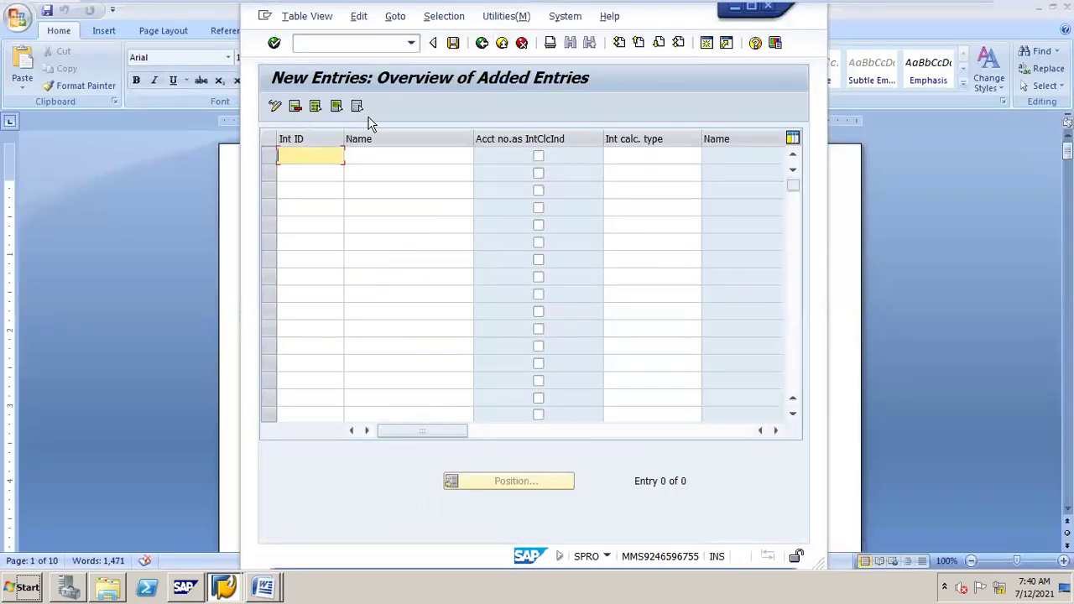
text(as)
key(BackSpace)
key(BackSpace)
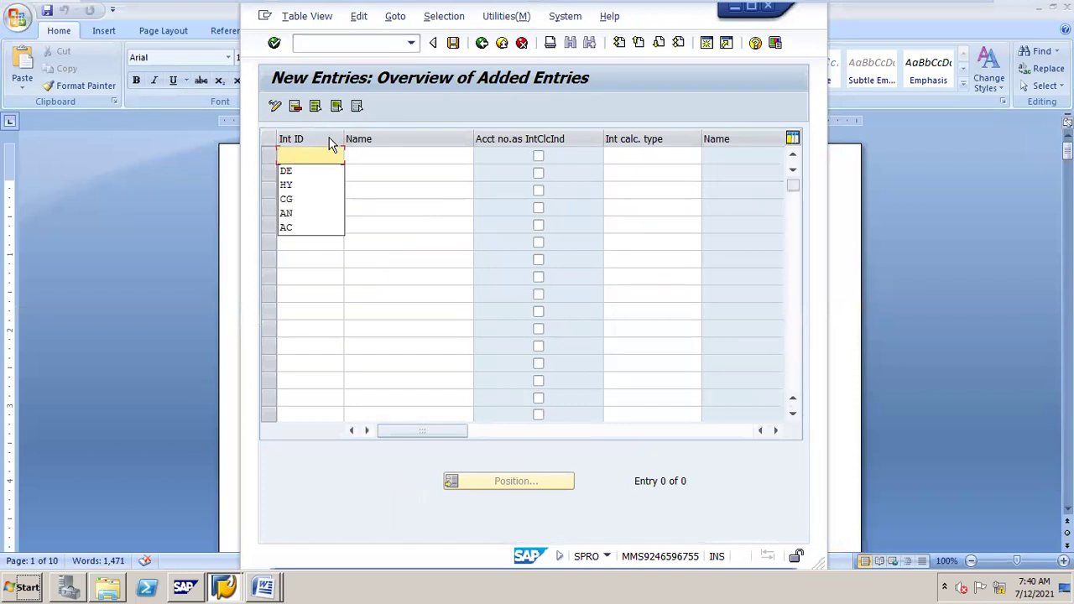
text(JA)
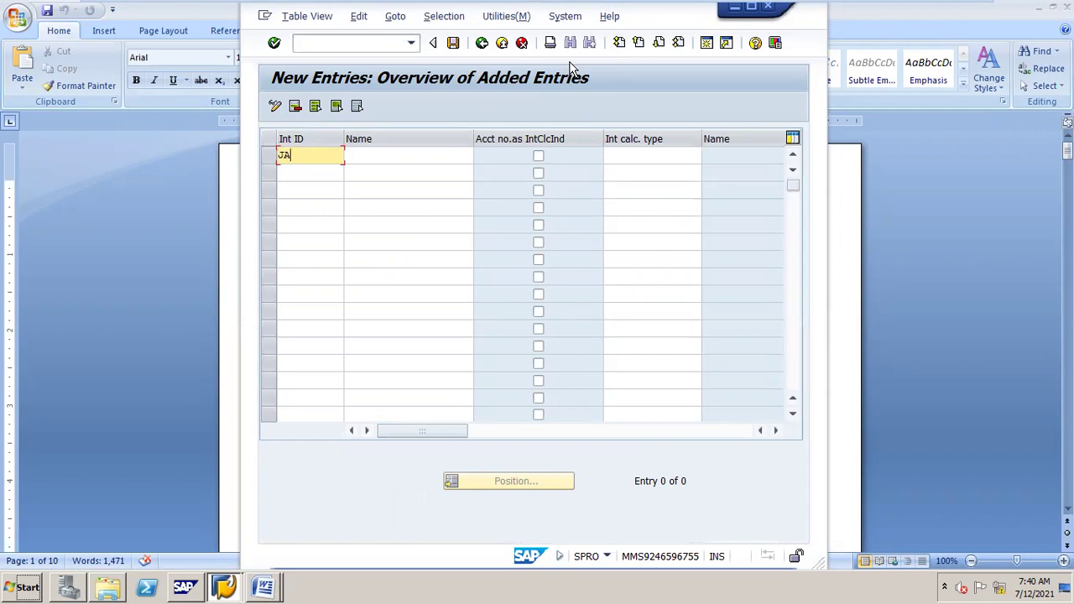
Name the JA entry INT FOR JAN and maximize the SAP window
key(Tab)
key(BackSpace)
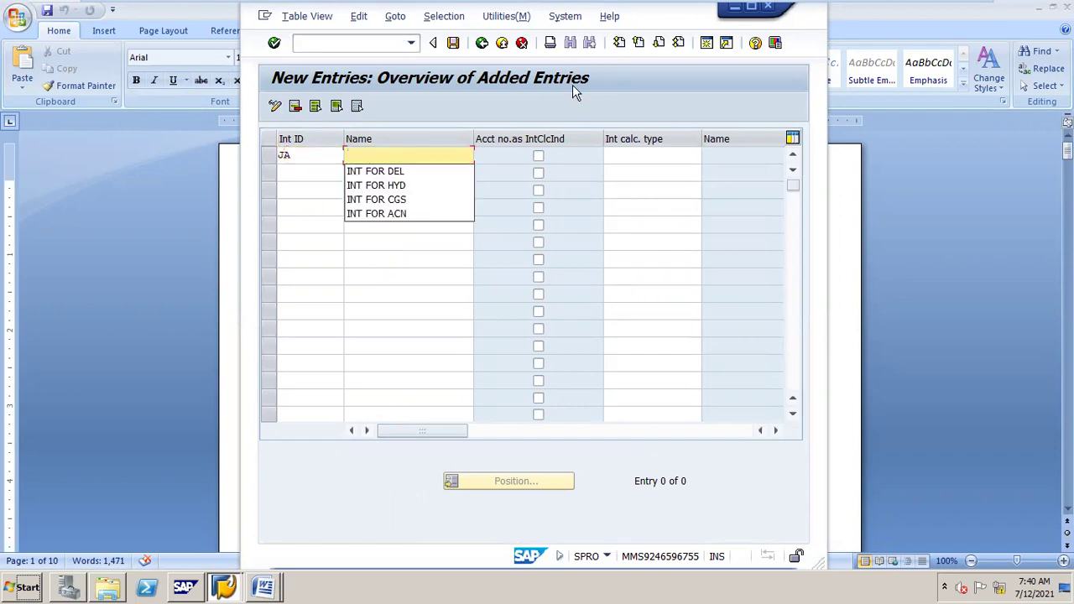
key(Down)
key(Return)
key(BackSpace)
key(BackSpace)
key(BackSpace)
text(JAN)
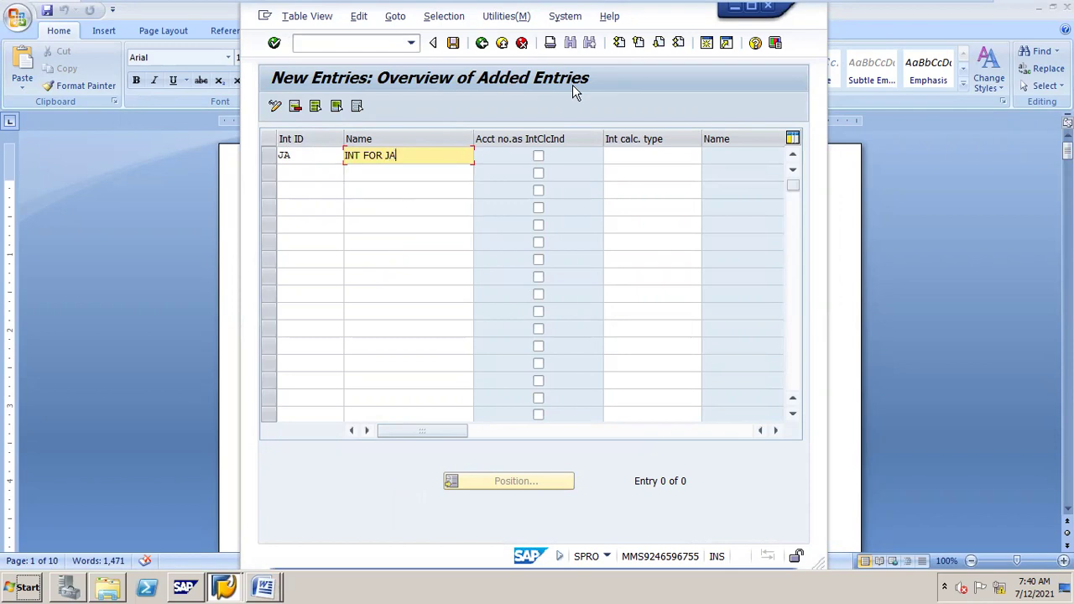
mouse_move(762, 7)
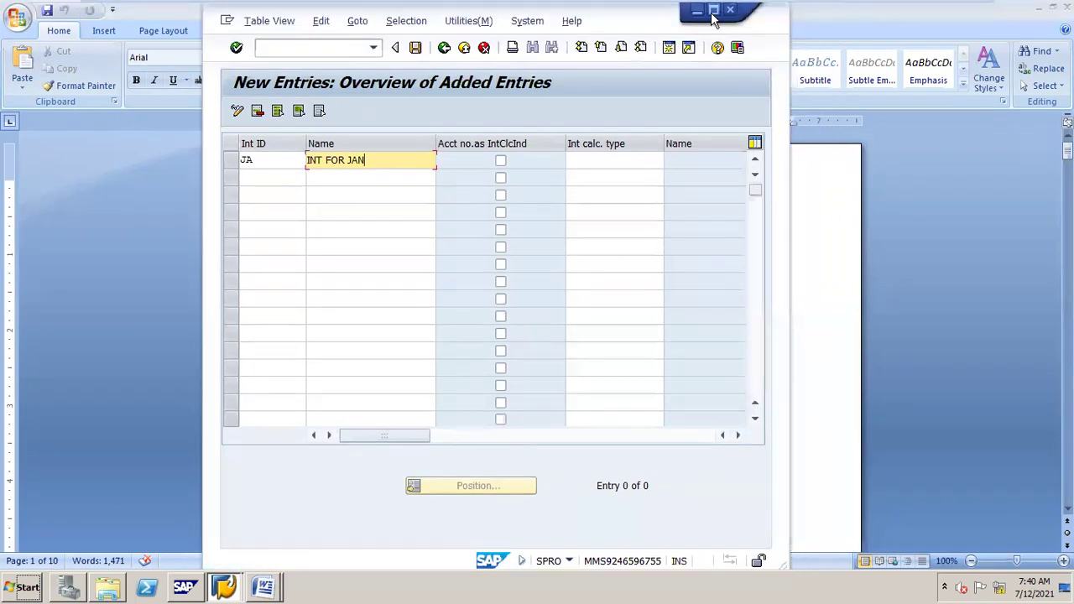
click(712, 12)
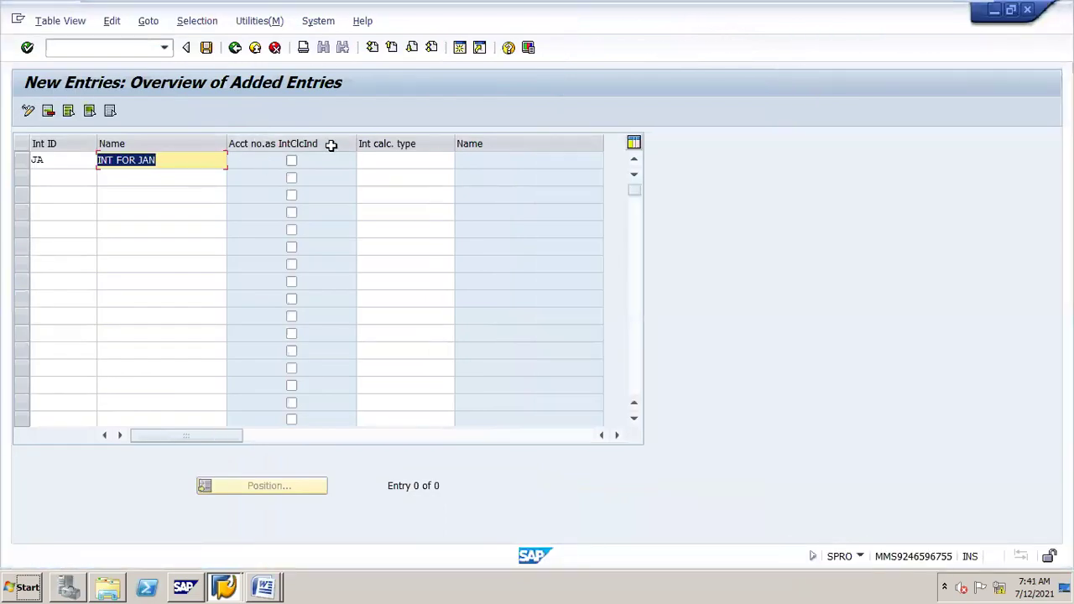
Set the JA entry's interest calculation type to S, Balance Interest Calculation, from the list of possible values
click(379, 157)
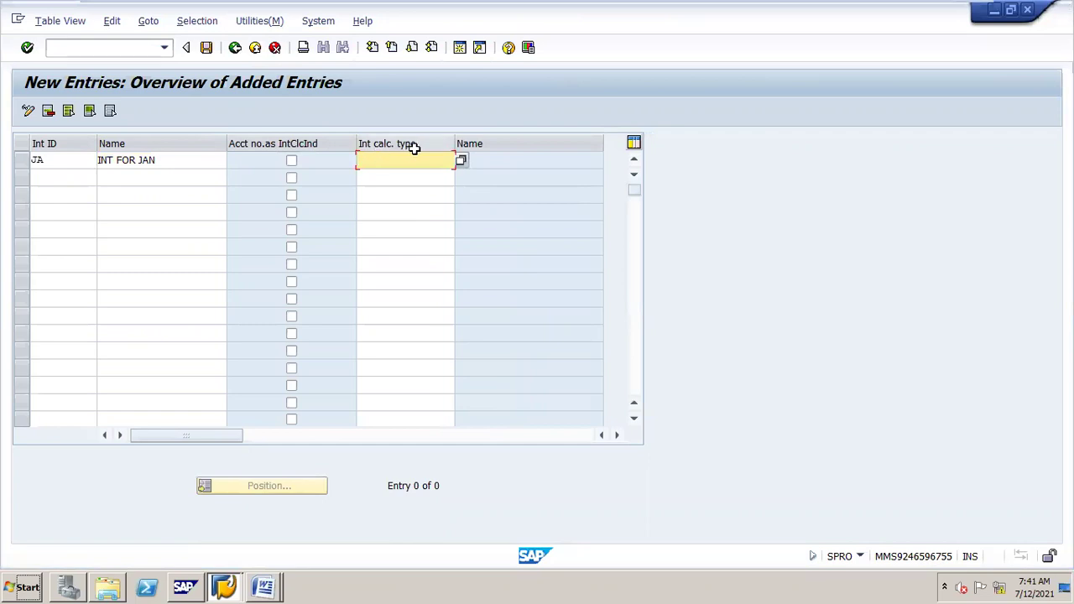
click(462, 161)
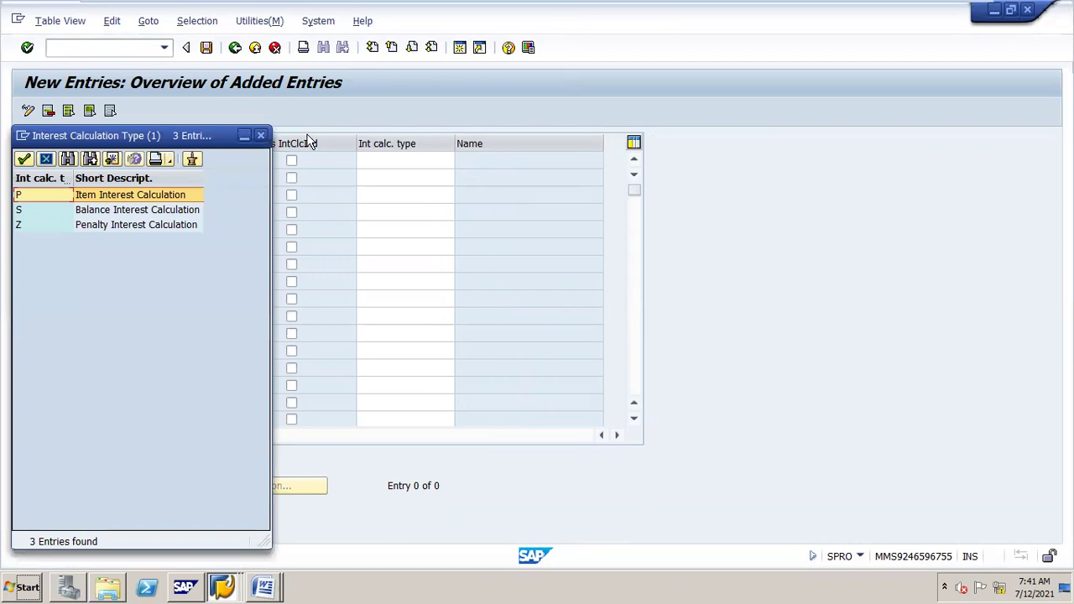
drag(213, 135, 330, 78)
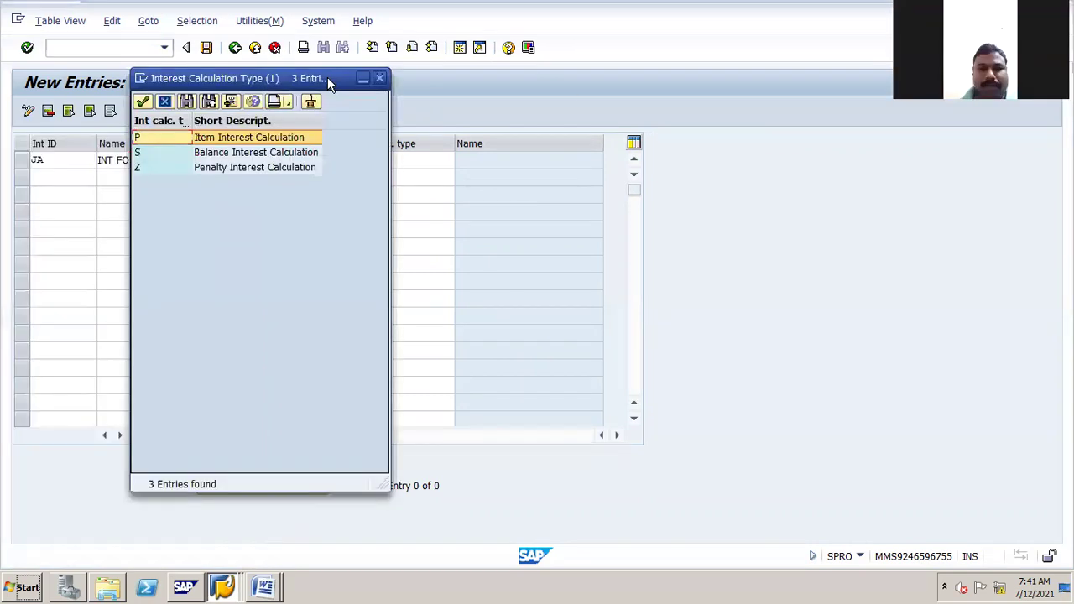
click(252, 170)
click(214, 158)
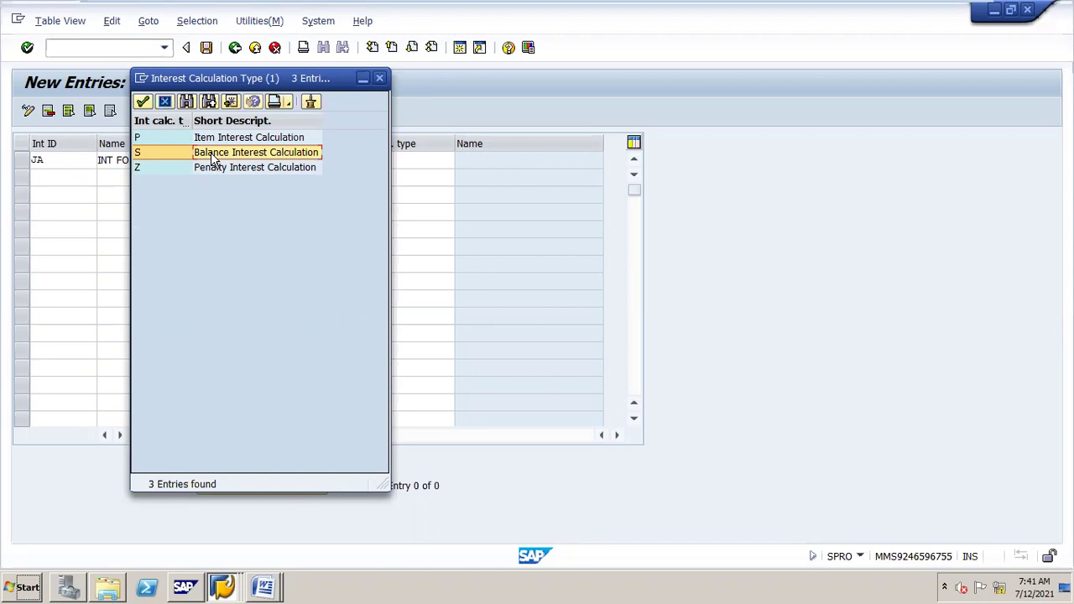
double_click(288, 155)
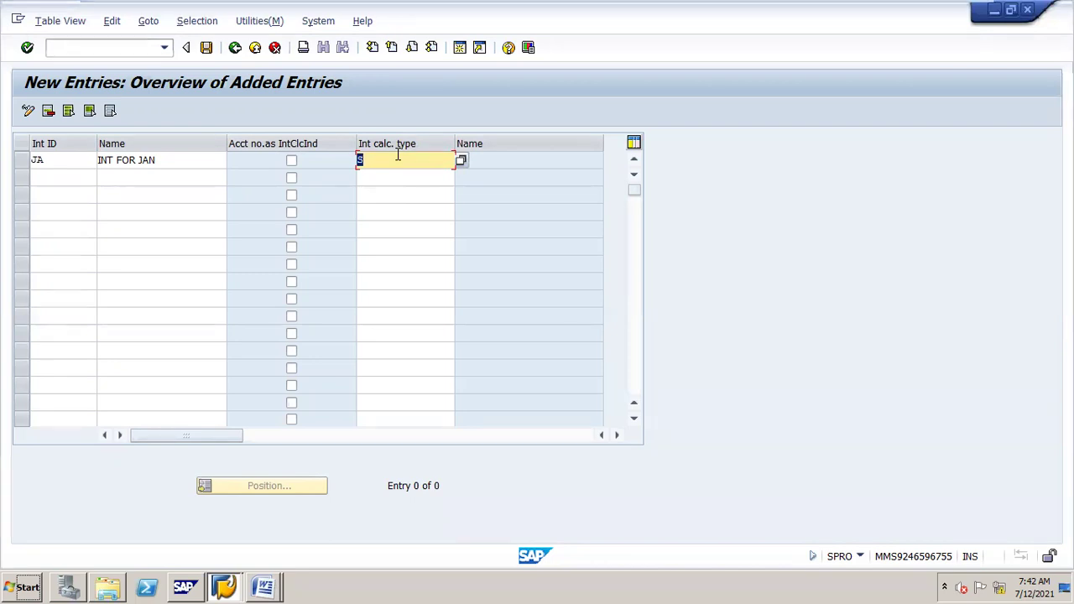
Save the new entry and assign it to the own customizing request described as JAN SETTING
click(212, 52)
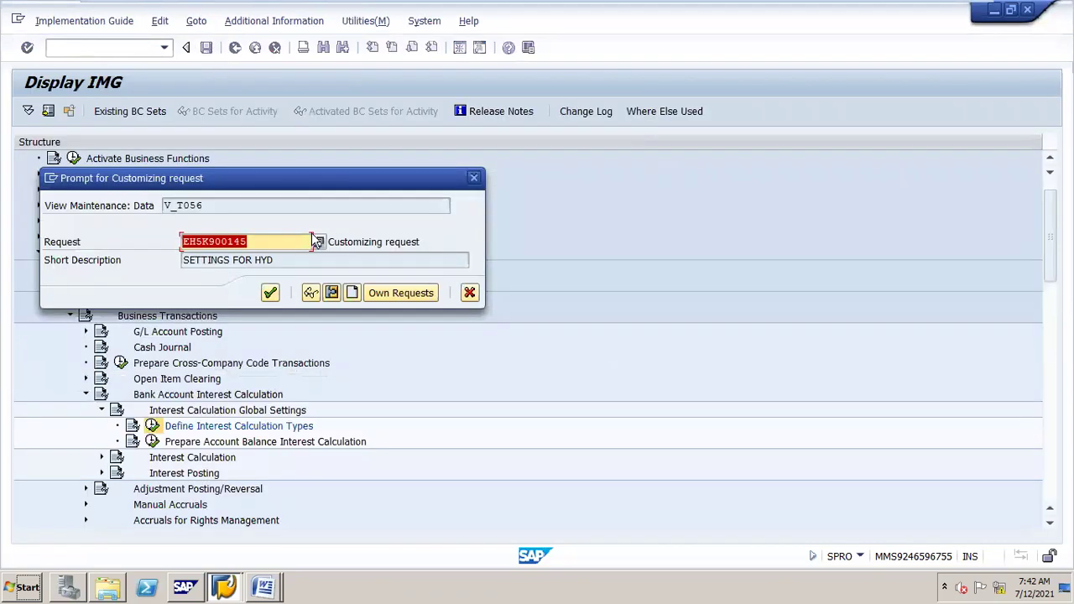
click(383, 299)
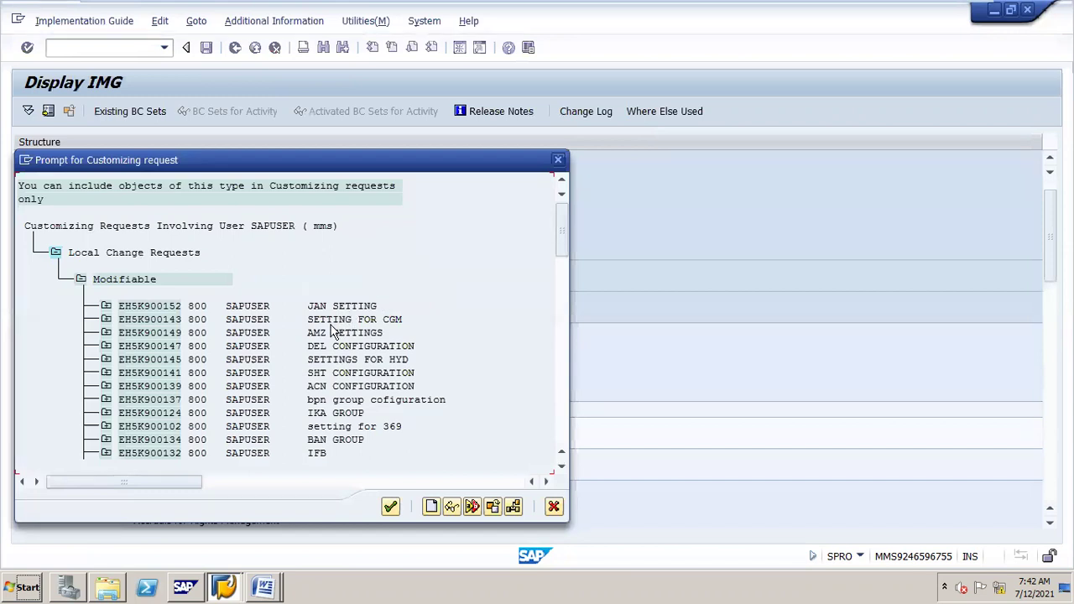
double_click(319, 310)
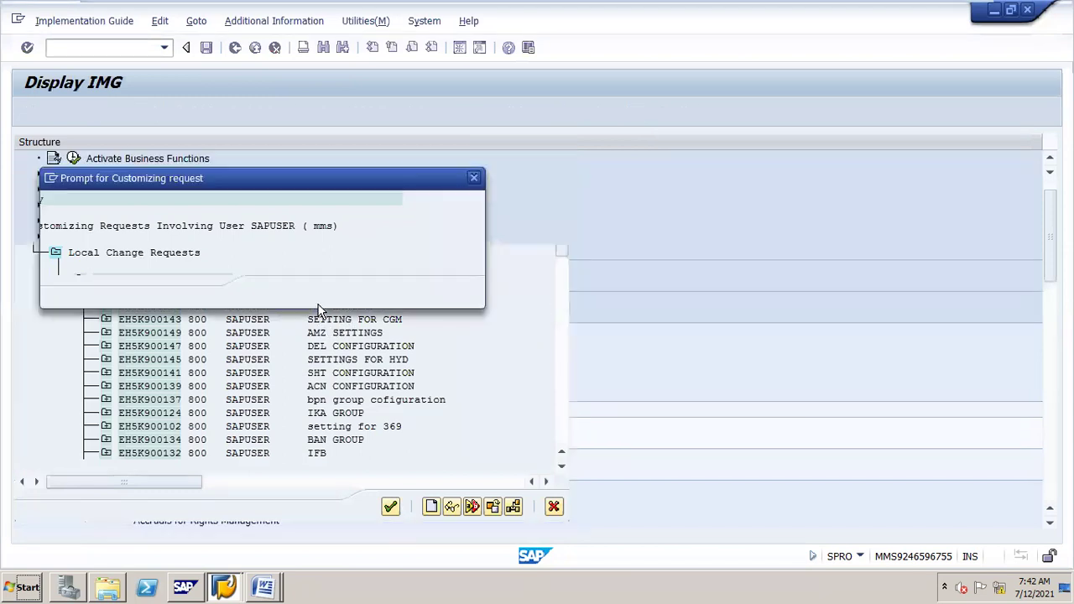
click(271, 294)
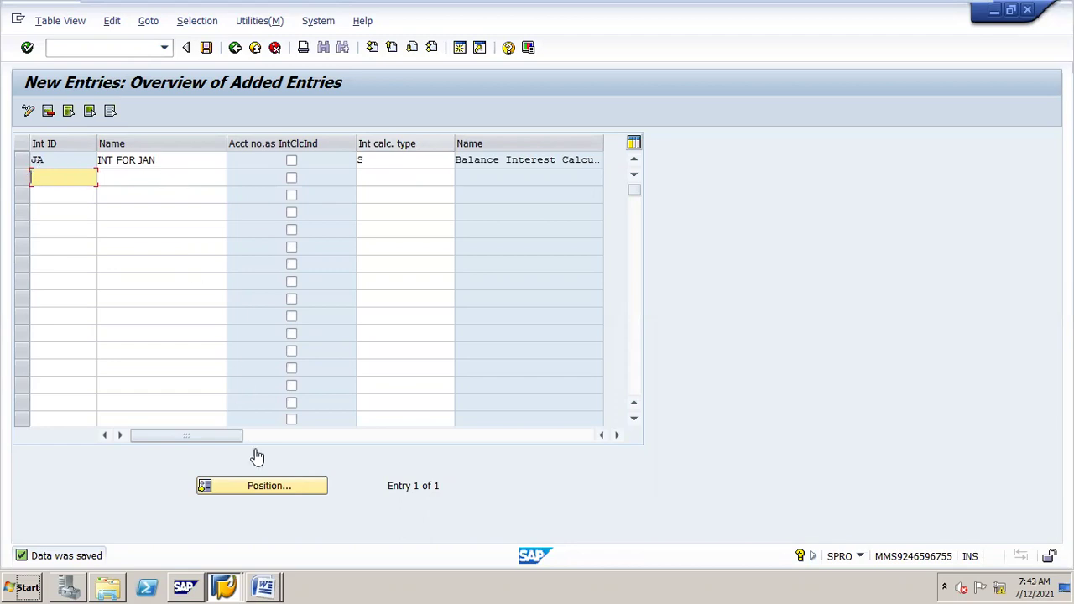
Close the month ending provisions document in Word and consult Step 2, Prepare A/c Balance Interest Calculation, in the INT notes
mouse_move(267, 579)
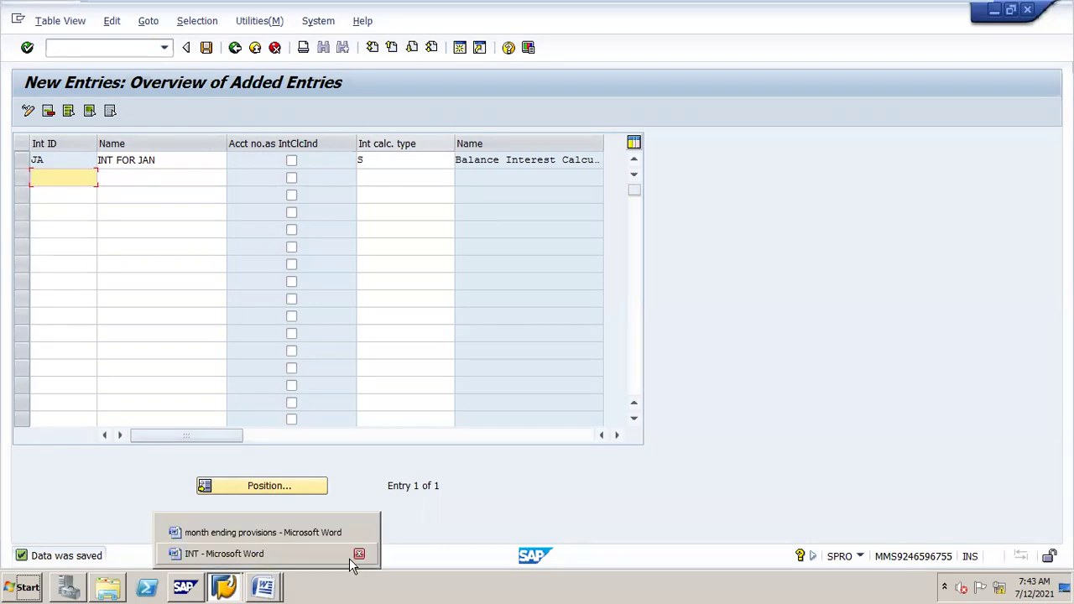
click(359, 532)
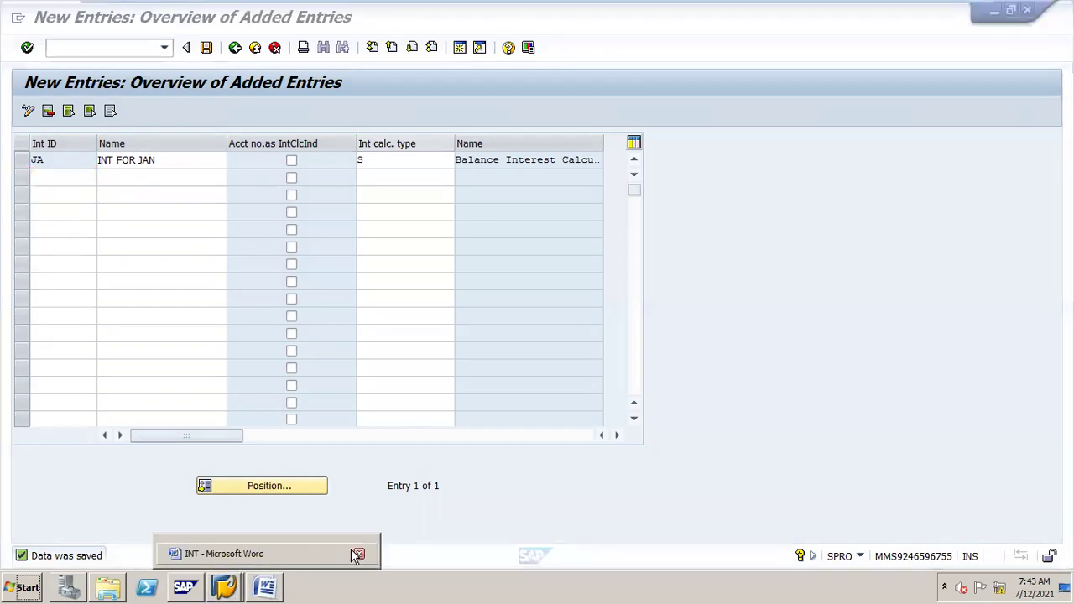
click(333, 561)
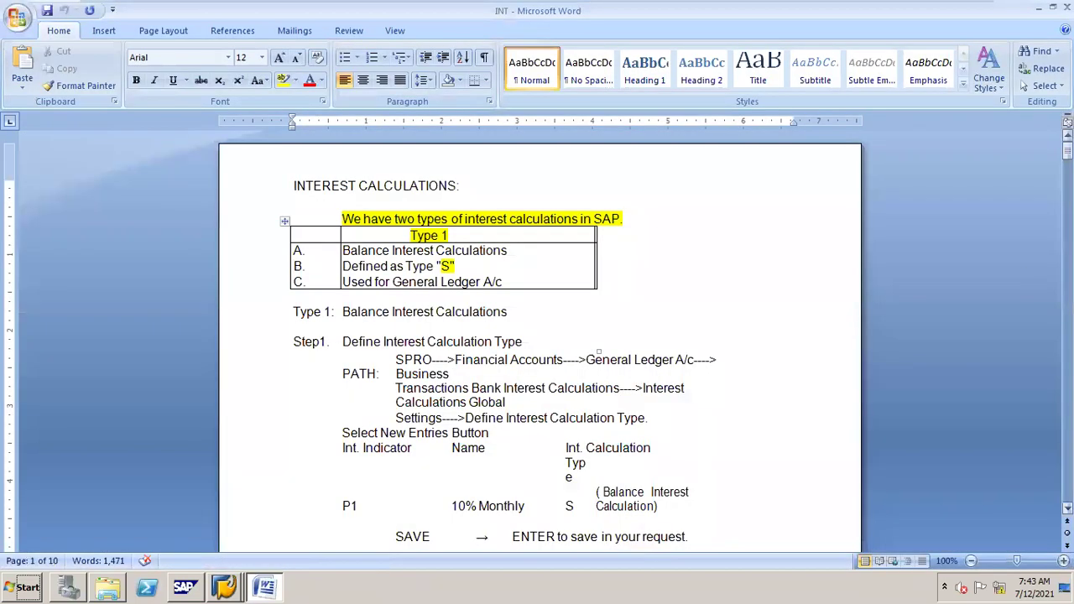
scroll(540, 336, down, 15)
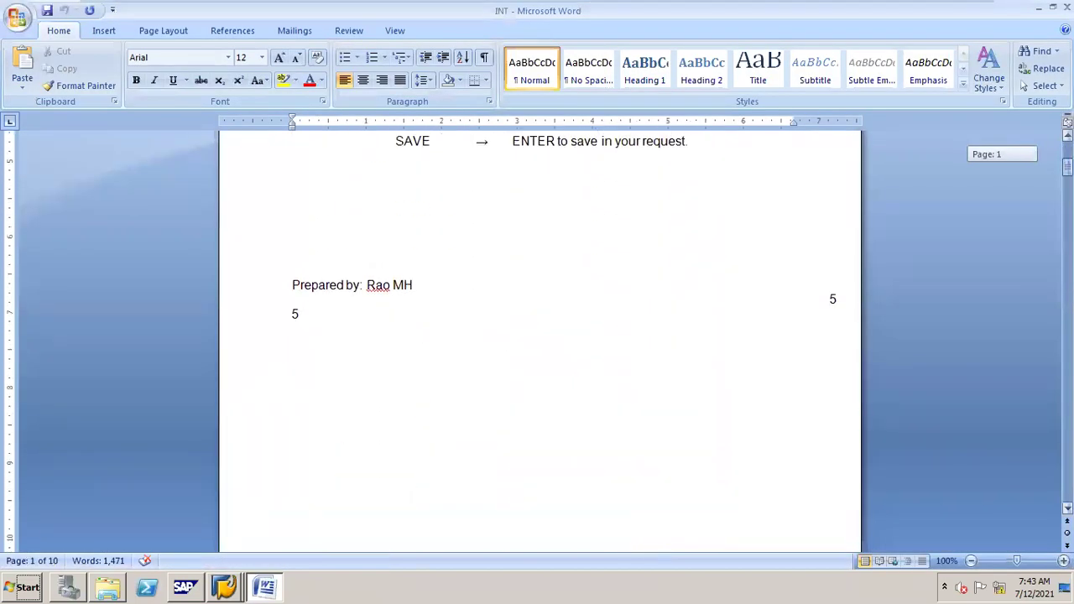
scroll(540, 336, down, 5)
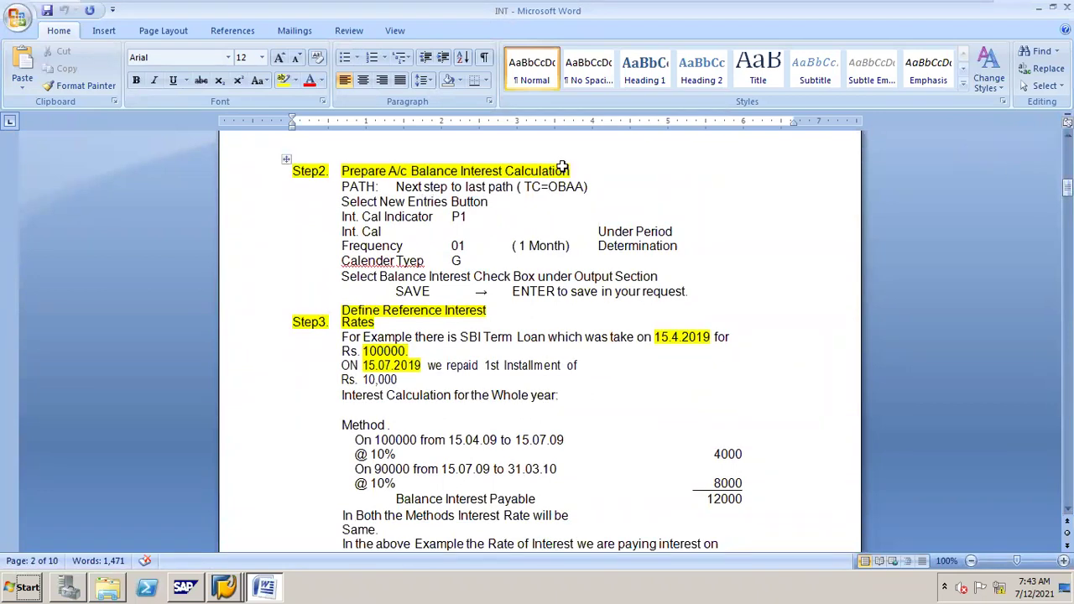
Switch back to SAP and create a new entry with Int.calc.indicator JA under Prepare Account Balance Interest Calculation in the IMG
key(alt+Tab)
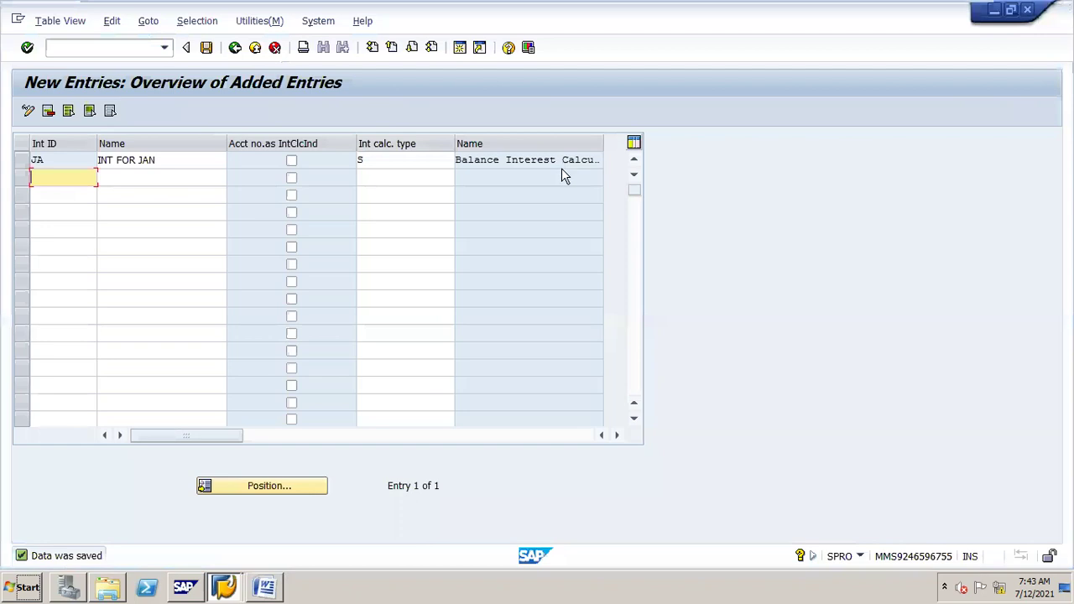
click(235, 47)
click(235, 48)
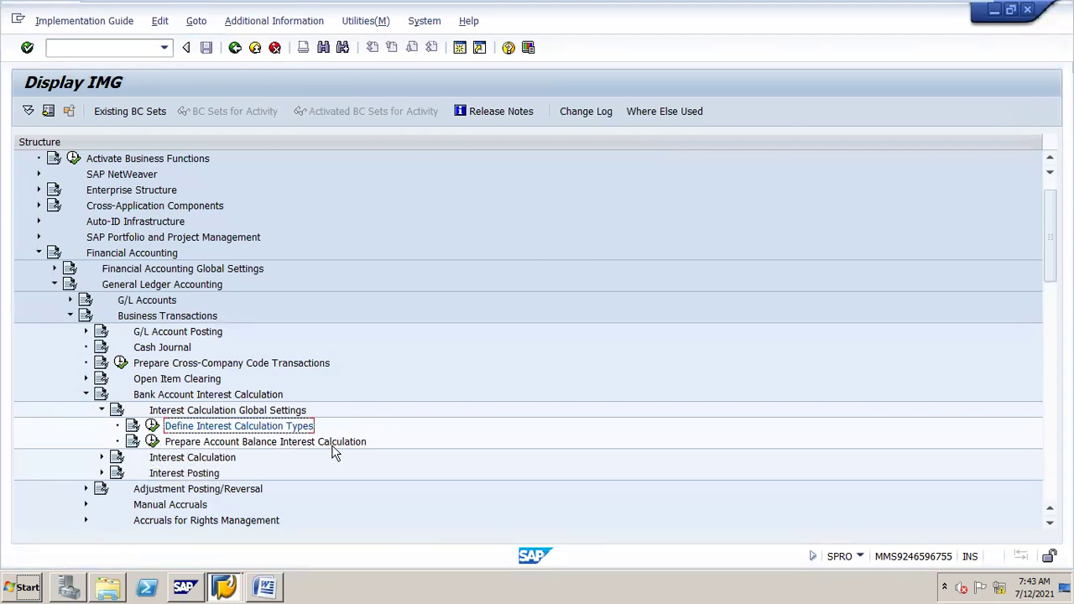
click(153, 443)
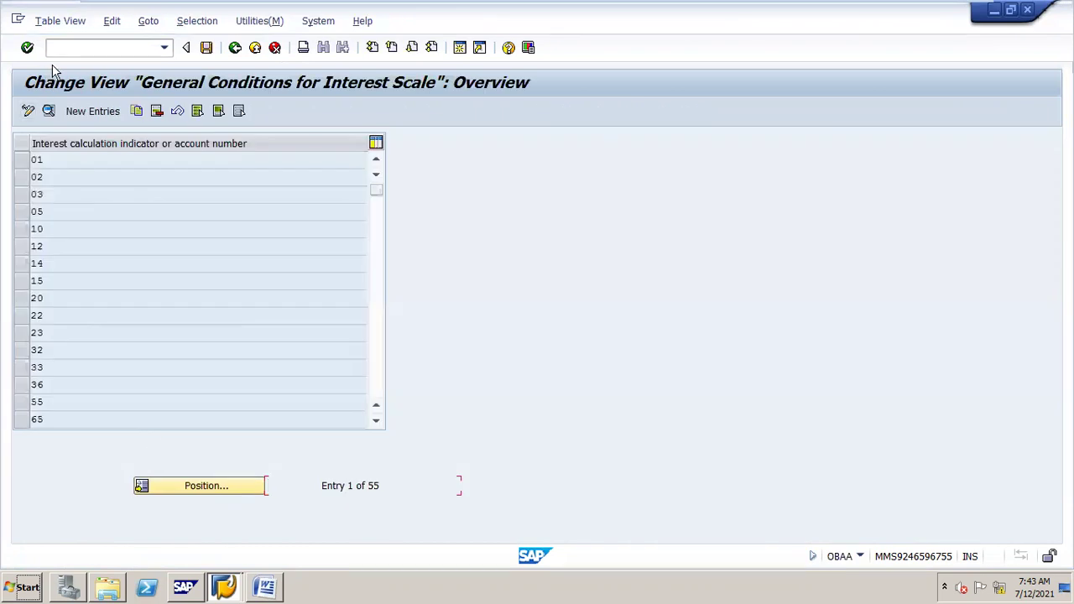
click(114, 114)
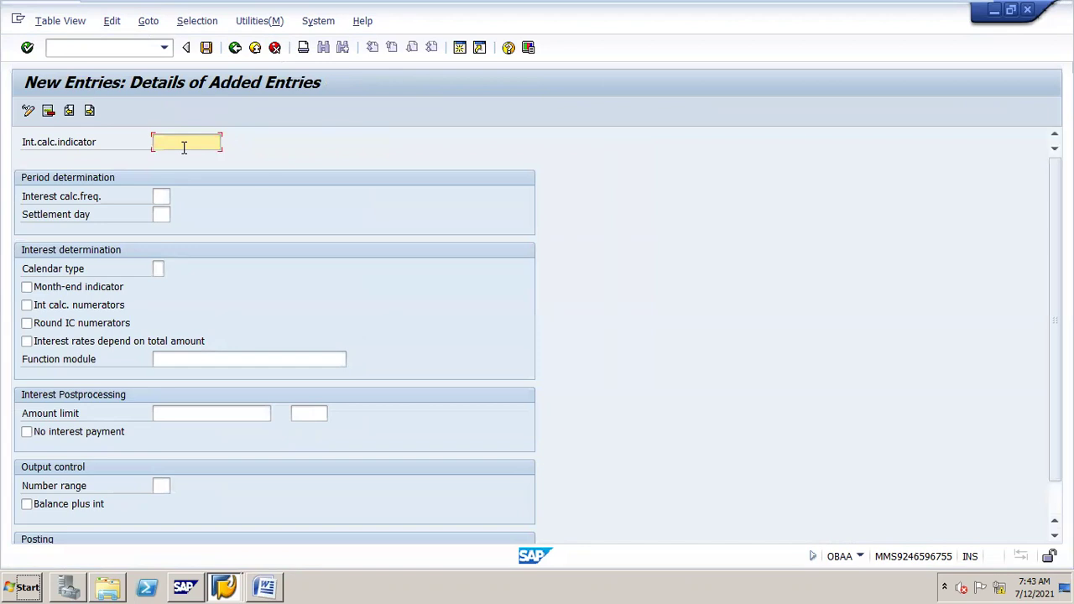
text(JA)
Set the JA entry's interest calculation frequency to 01 (1 month) and its calendar type to G (28,..,31/365) from the possible values
click(164, 196)
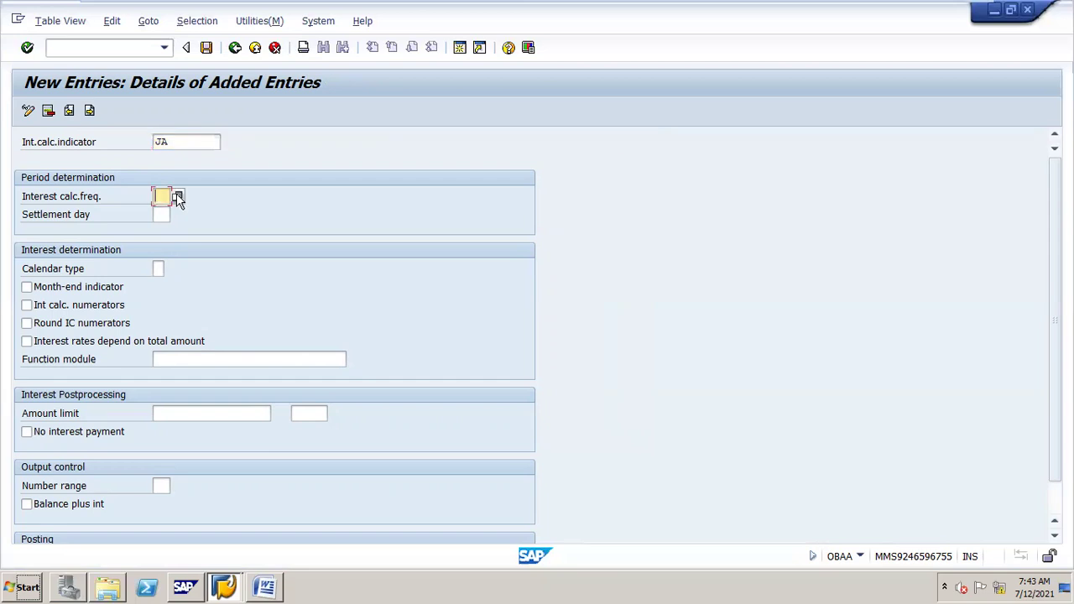
click(174, 195)
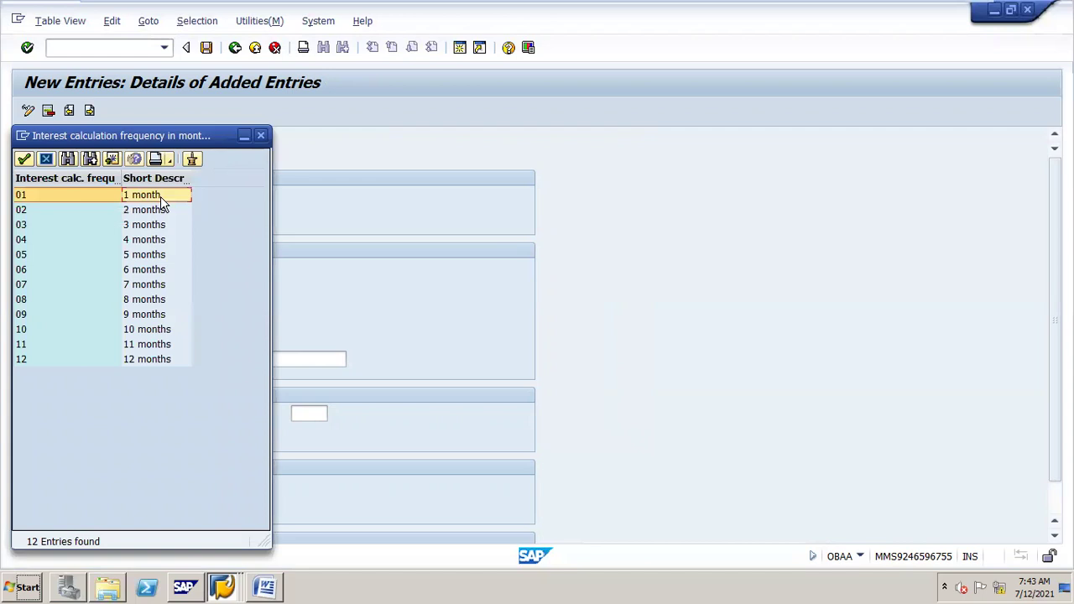
click(160, 196)
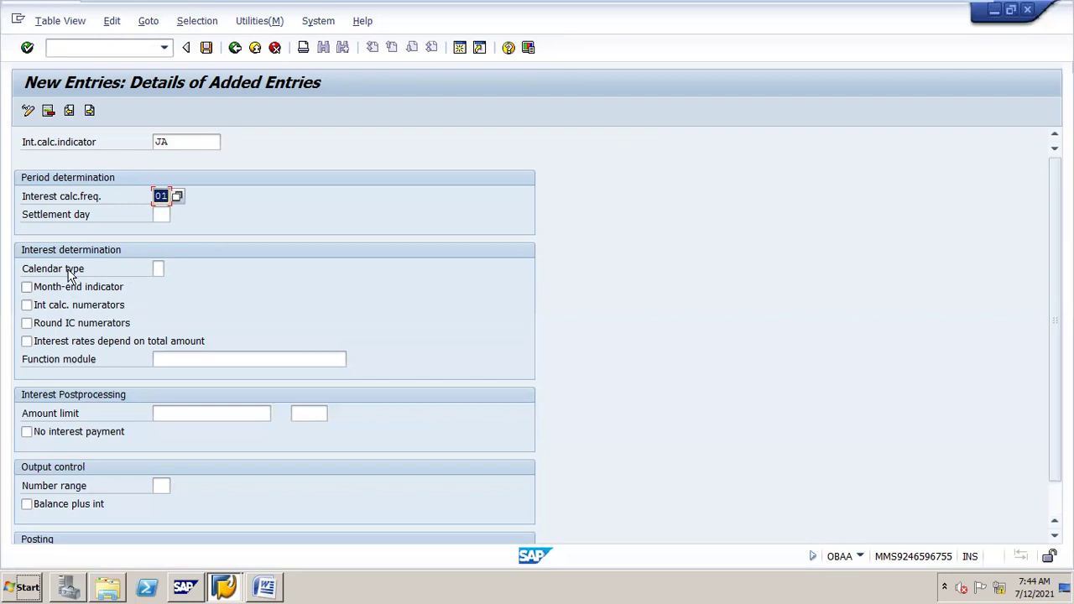
click(158, 268)
click(172, 268)
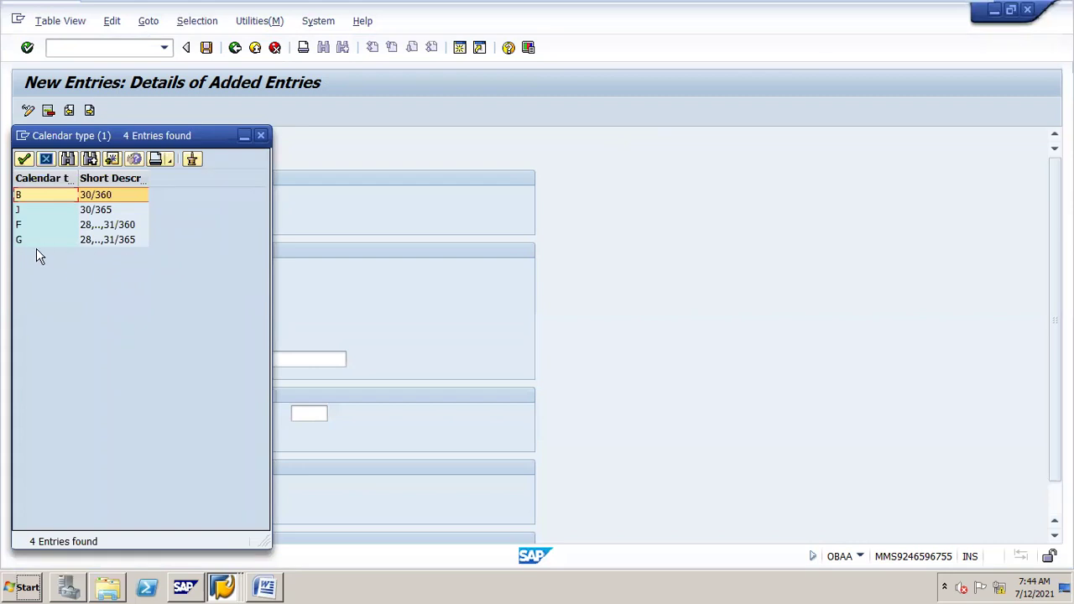
double_click(130, 240)
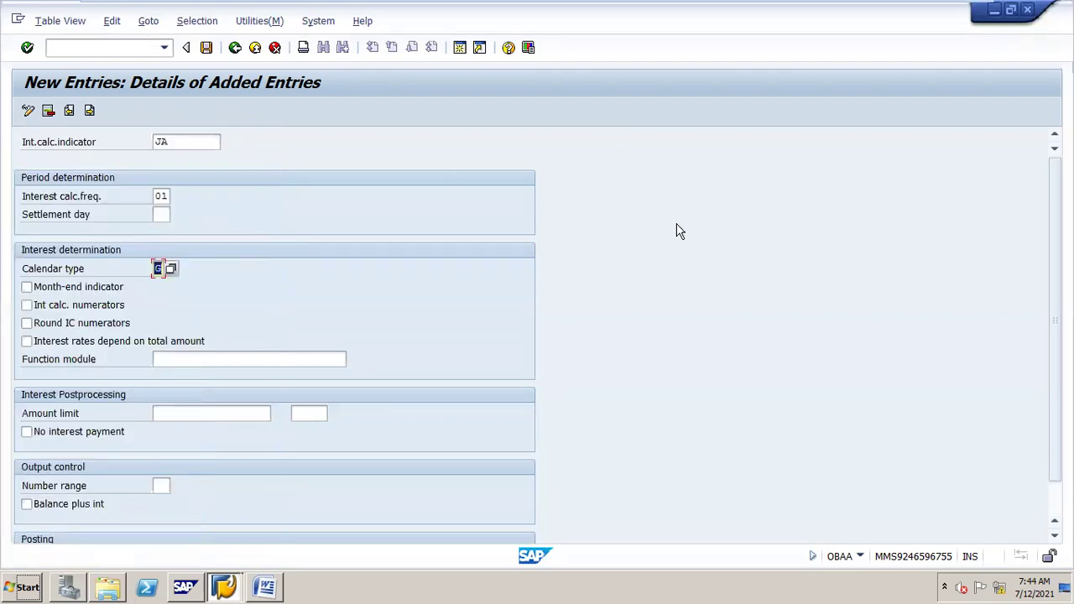
Activate Balance plus int under output control for JA and save the entry in the JAN SETTING customizing request
scroll(274, 335, down, 1)
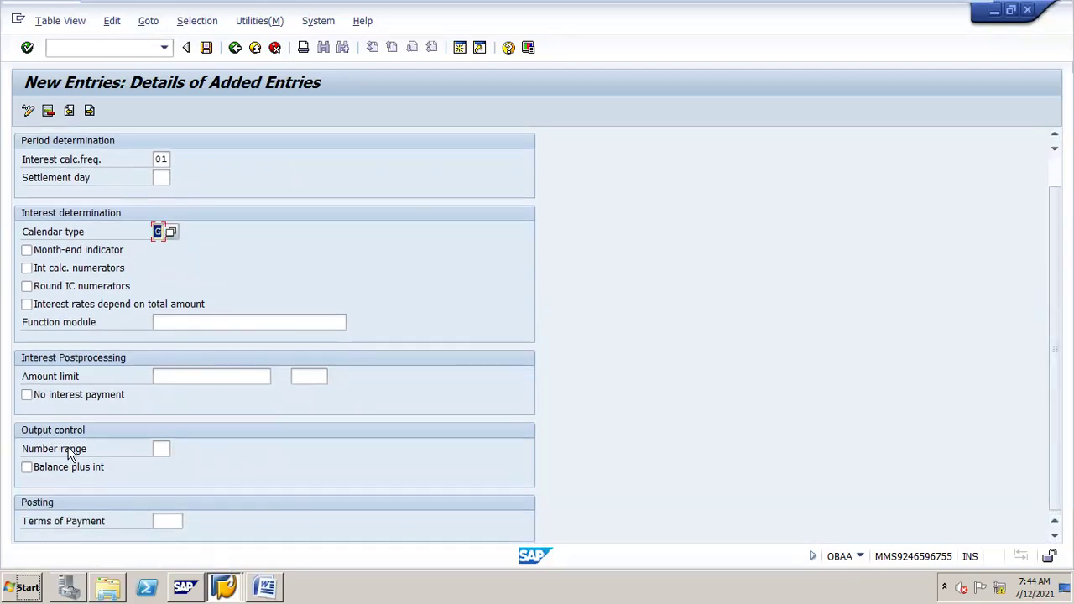
click(27, 468)
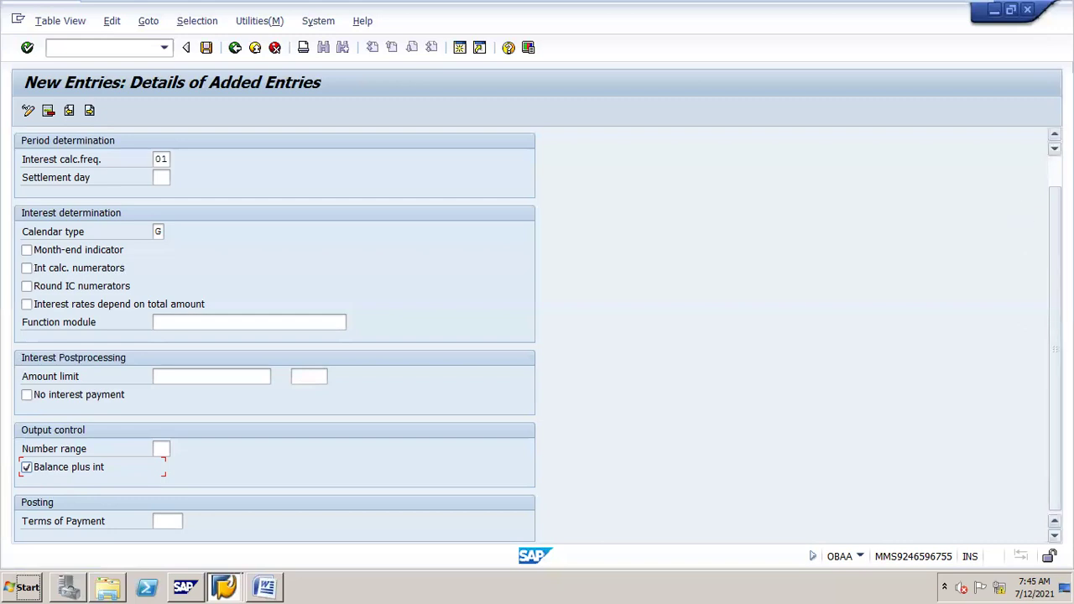
scroll(538, 335, up, 1)
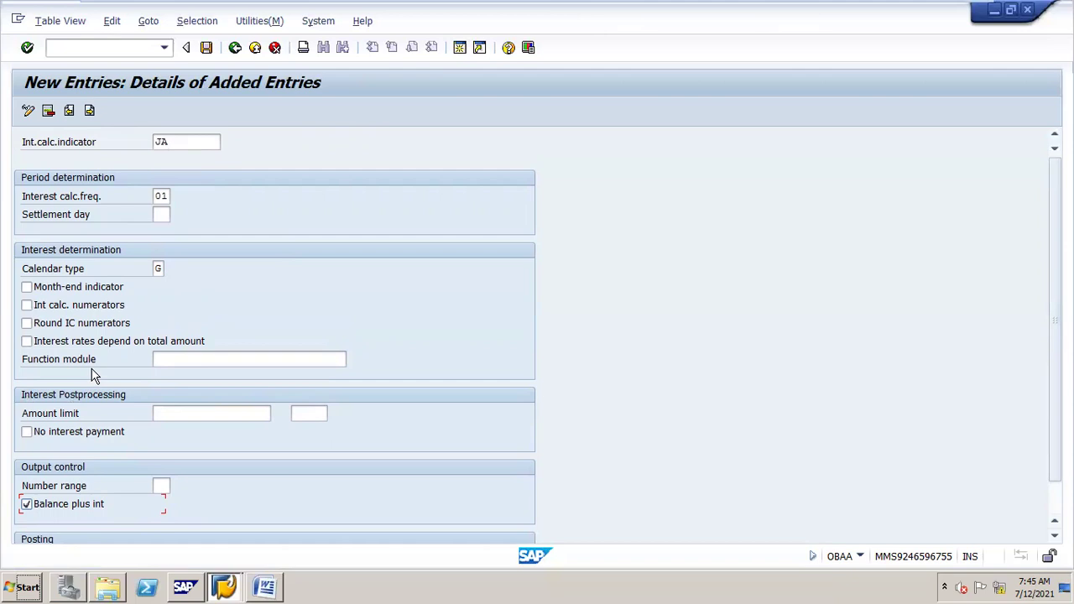
click(206, 49)
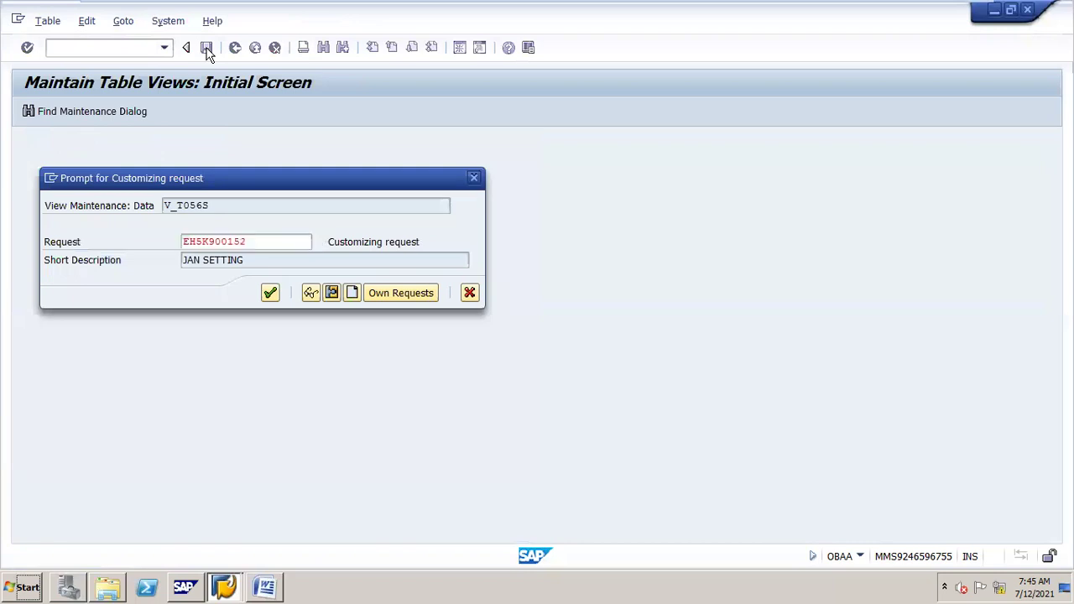
key(Return)
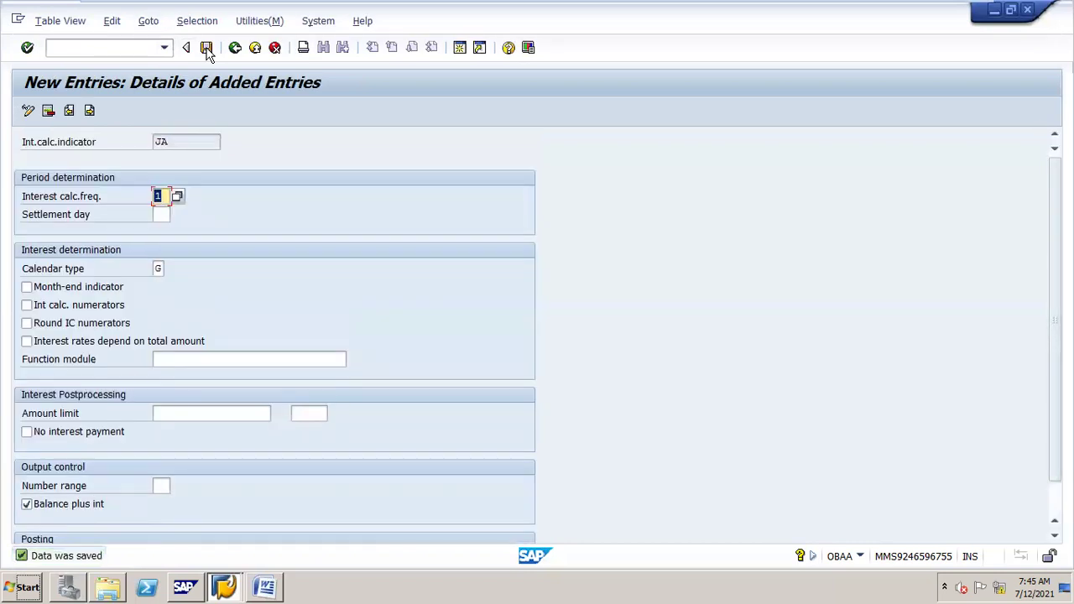
Return to the IMG structure, collapse Interest Calculation Global Settings and expand Interest Calculation down to Define Reference Interest Rates
click(236, 49)
click(236, 48)
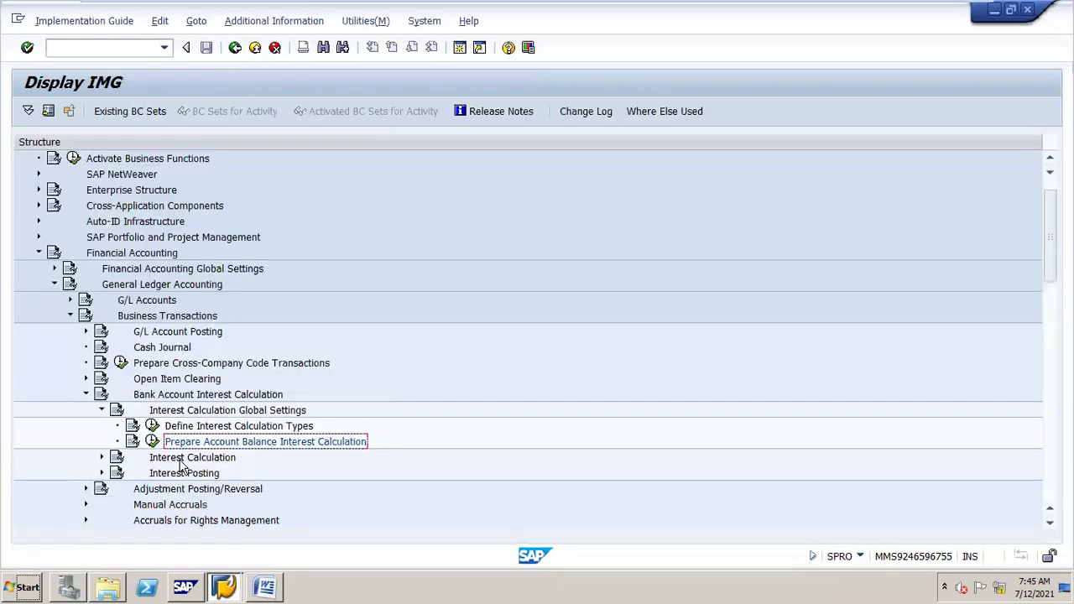
click(225, 412)
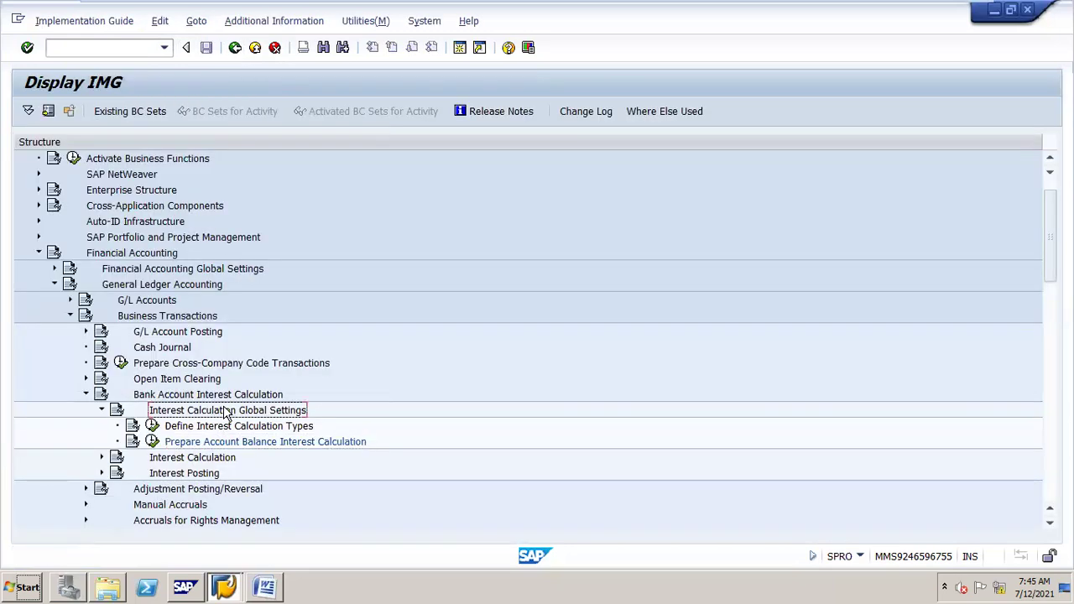
double_click(225, 412)
key(Down)
key(Right)
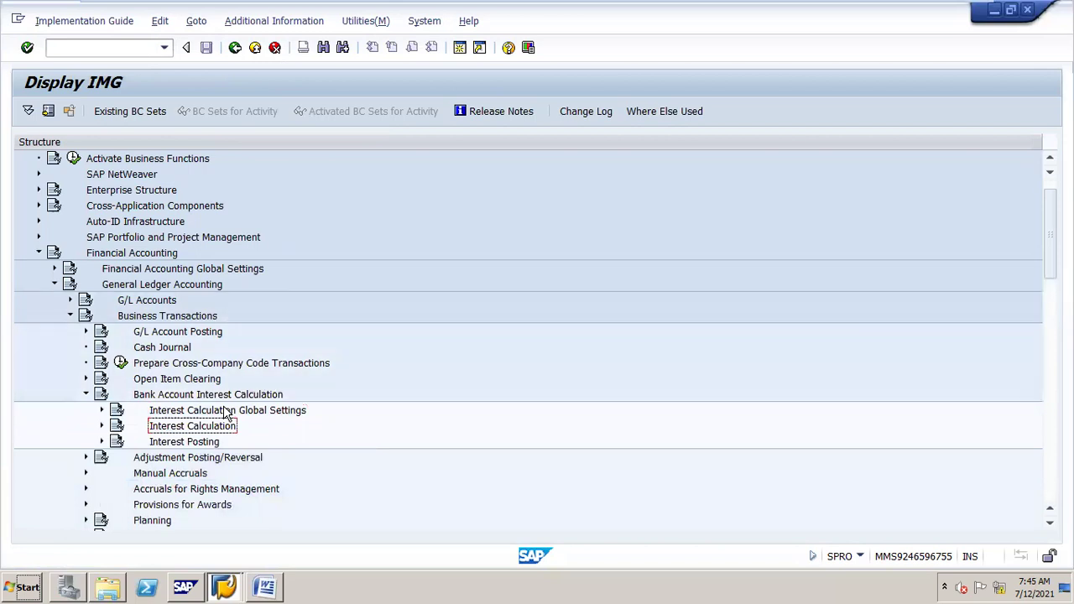
key(Down)
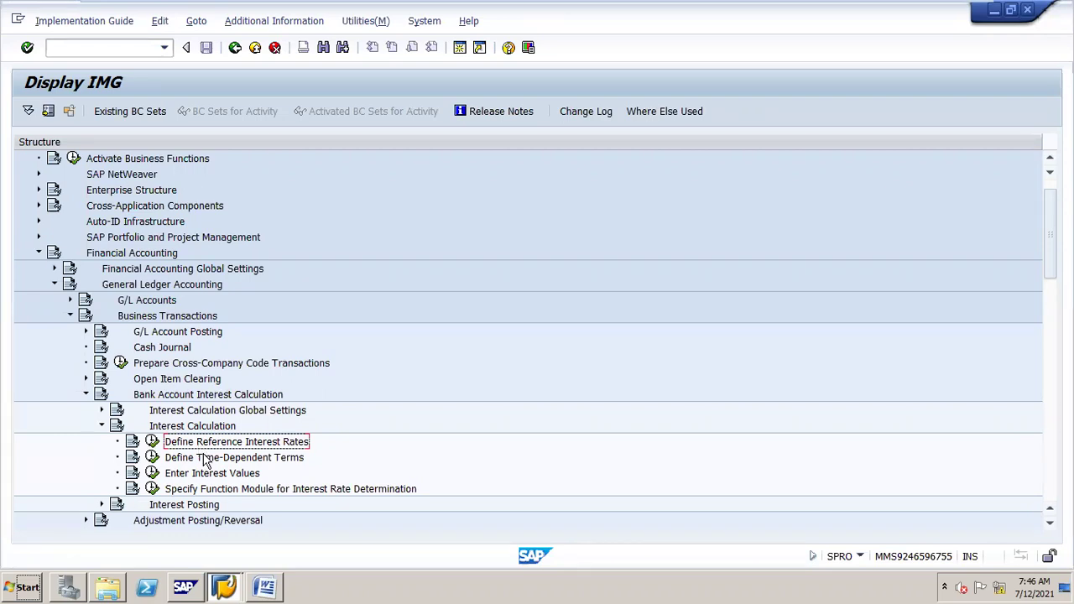
Switch to Word and review Step 3 of the INT notes on reference interest rates for credit and debit loan balances
click(267, 585)
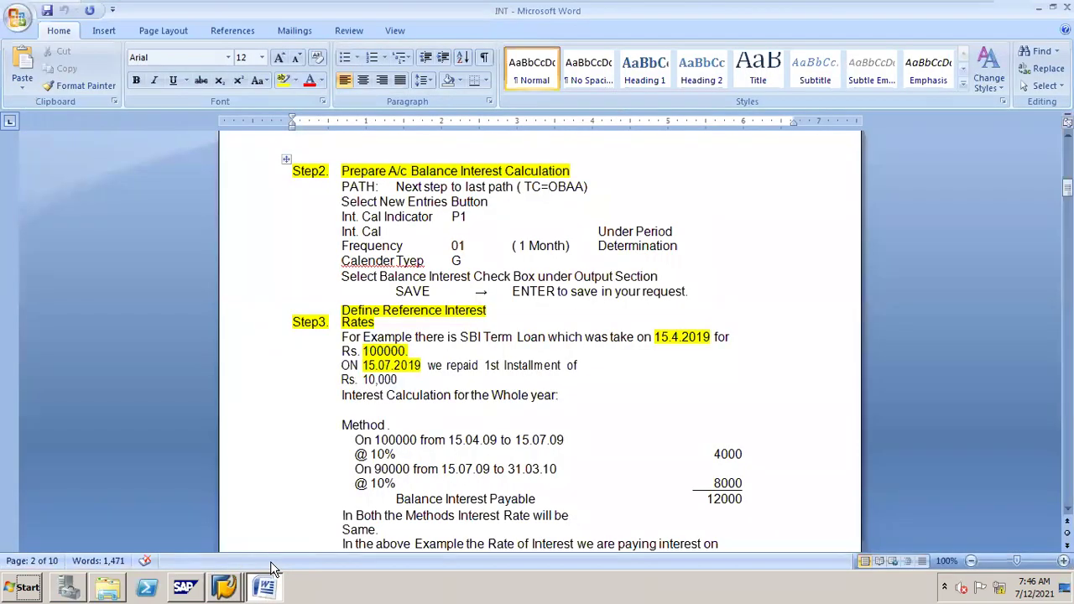
drag(1068, 187, 1068, 201)
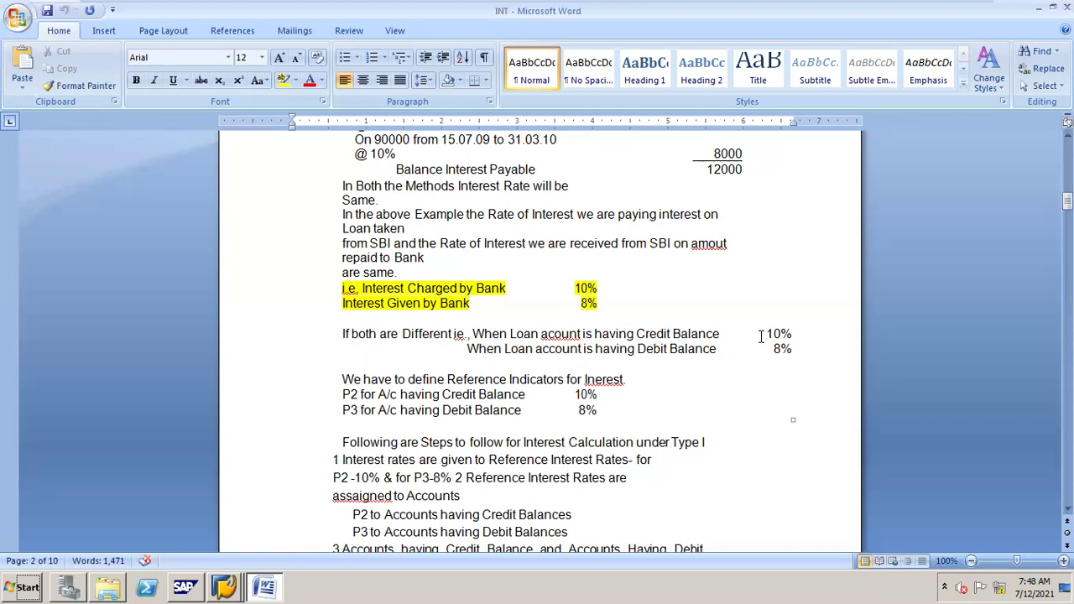
click(805, 334)
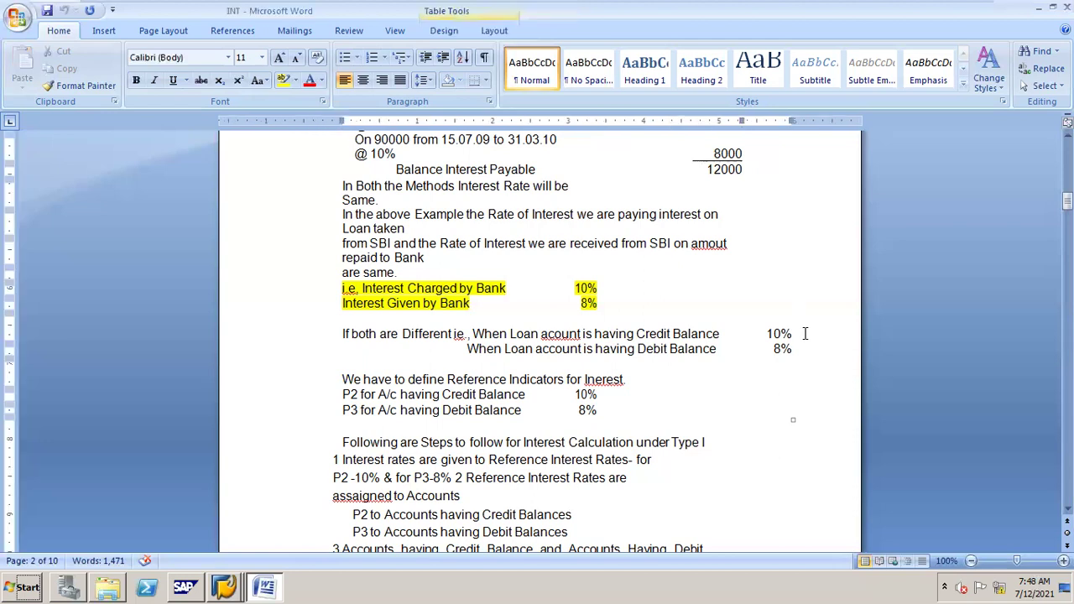
click(671, 348)
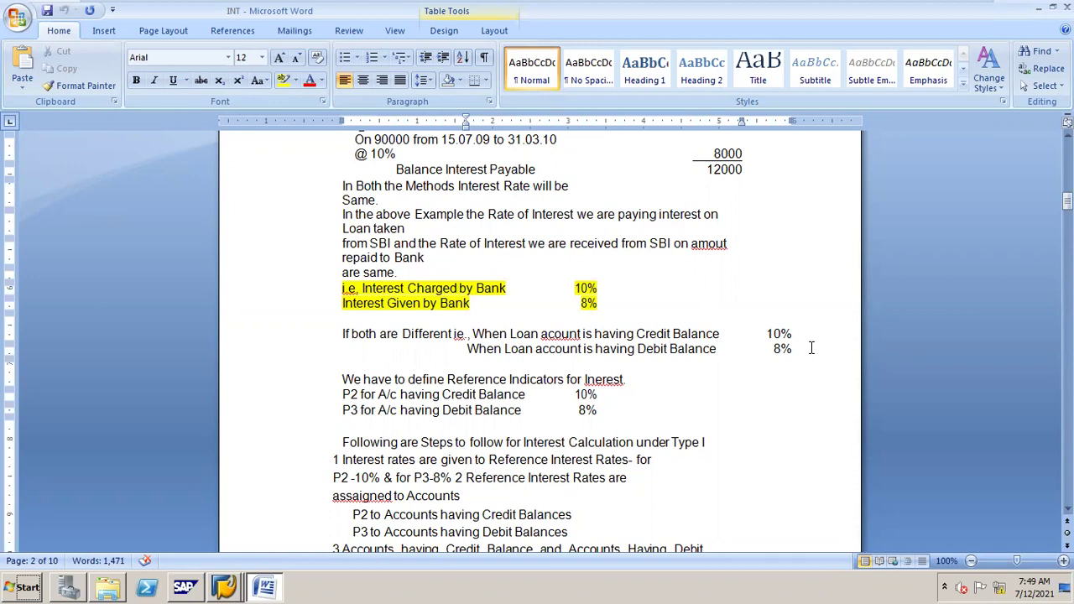
Switch back to SAP and start a new entry under Define Reference Interest Rates
key(alt+Tab)
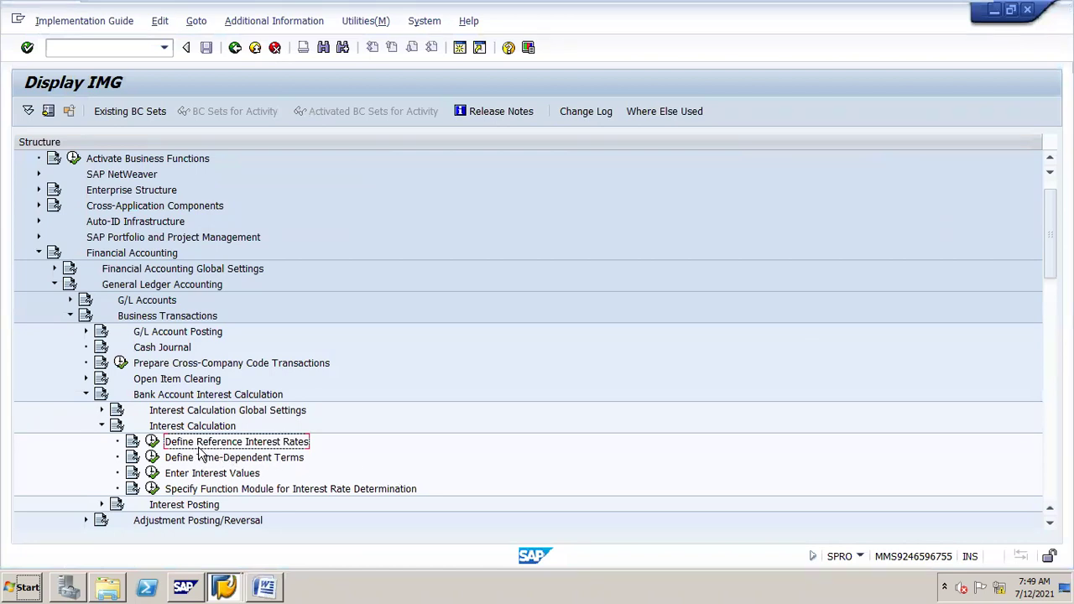
click(153, 443)
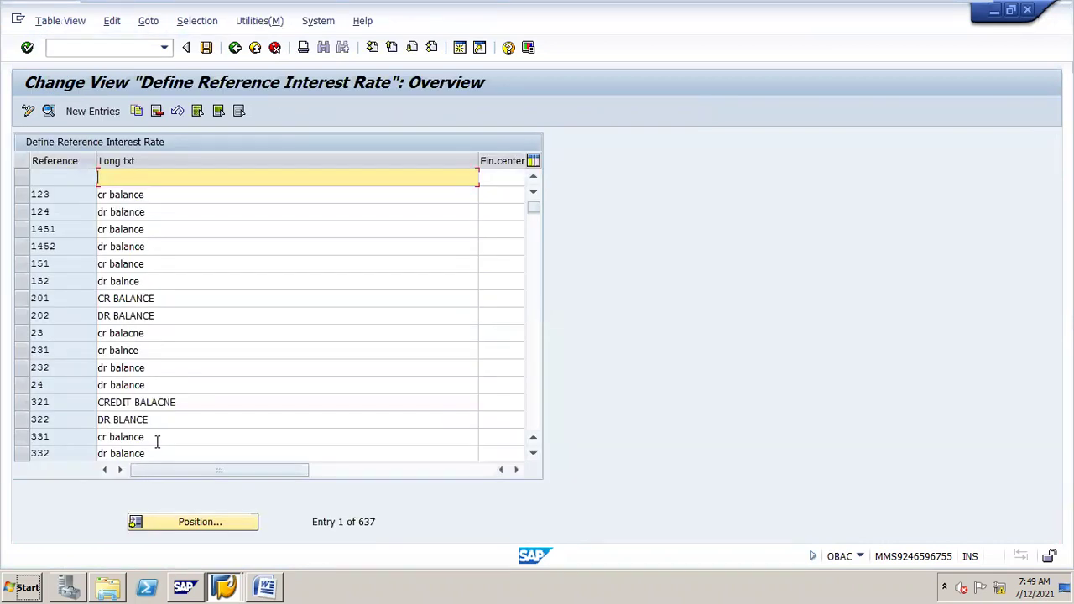
click(109, 111)
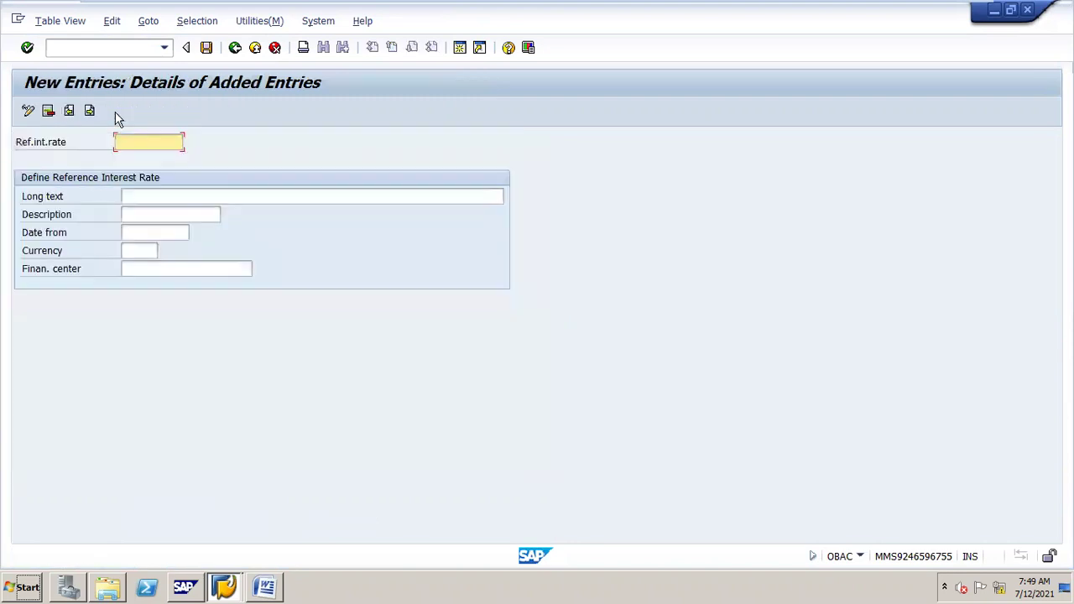
Restore the SAP window to a smaller size and enter JA1 as the new entry's reference interest rate
double_click(408, 21)
click(403, 16)
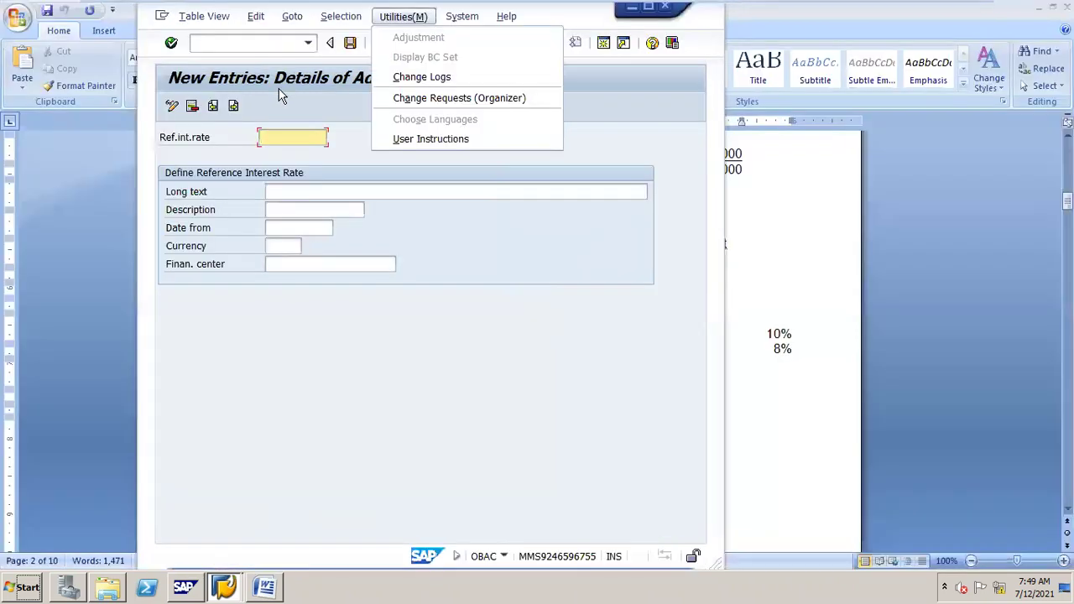
click(277, 137)
text(JA1)
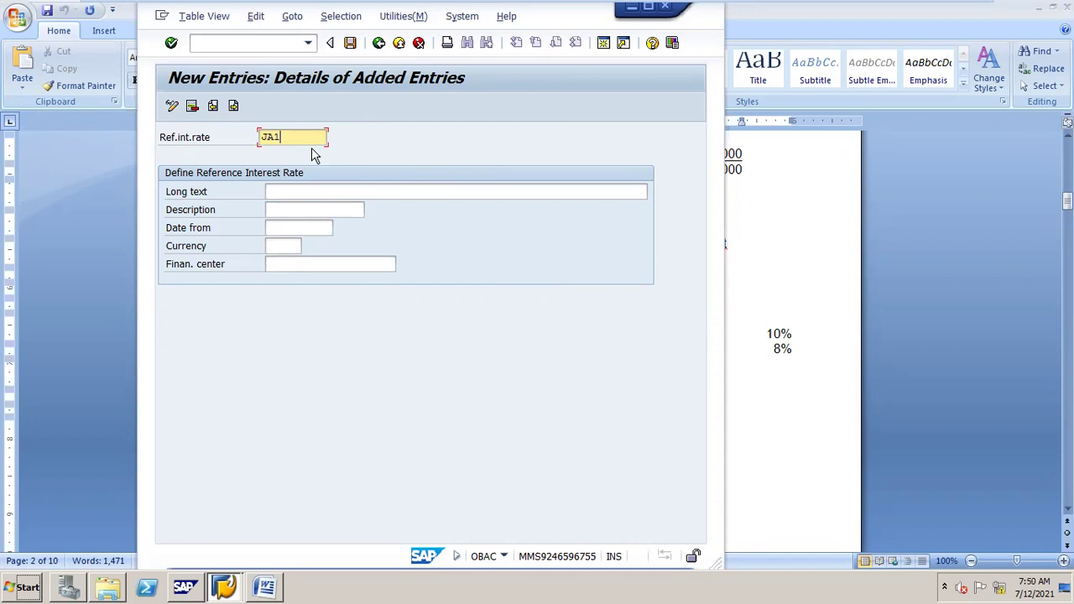
Enter LOAN CR BALNCE as the long text and LOAN CR BALCE as the description of reference interest rate JA1
click(312, 190)
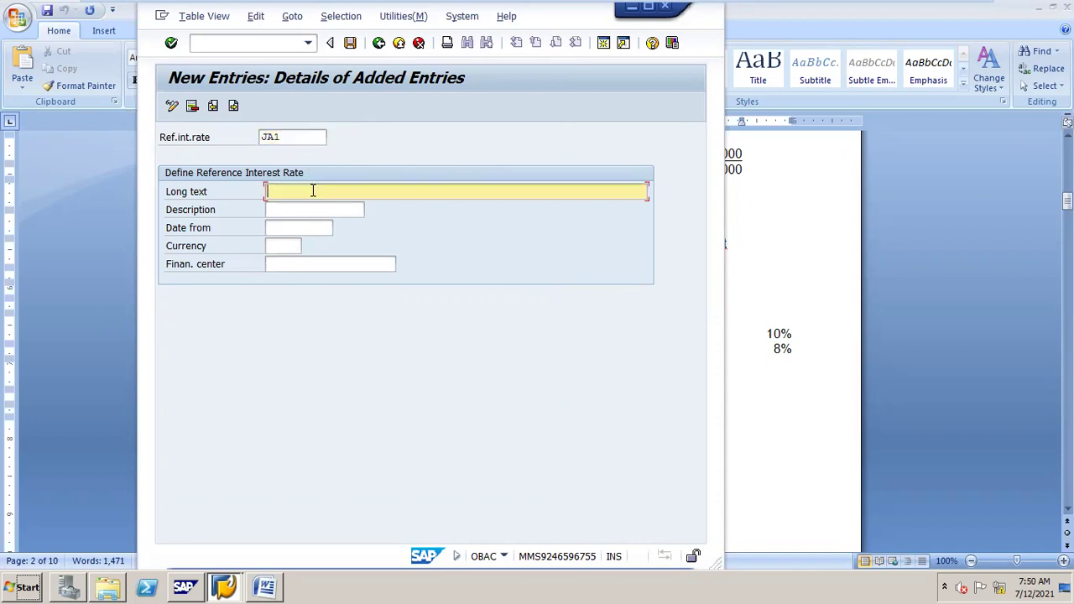
text(LOAN CR BALNCE)
key(Tab)
key(Down)
key(Down)
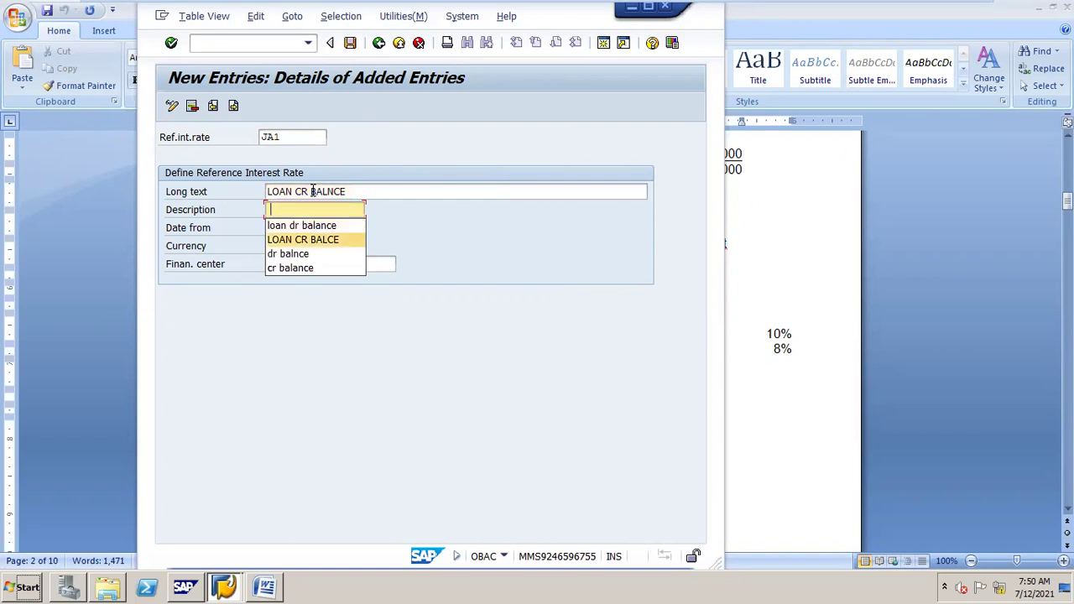
key(Return)
Set JA1's start date to 01.04.2021 and its currency to INR
key(Tab)
text(01)
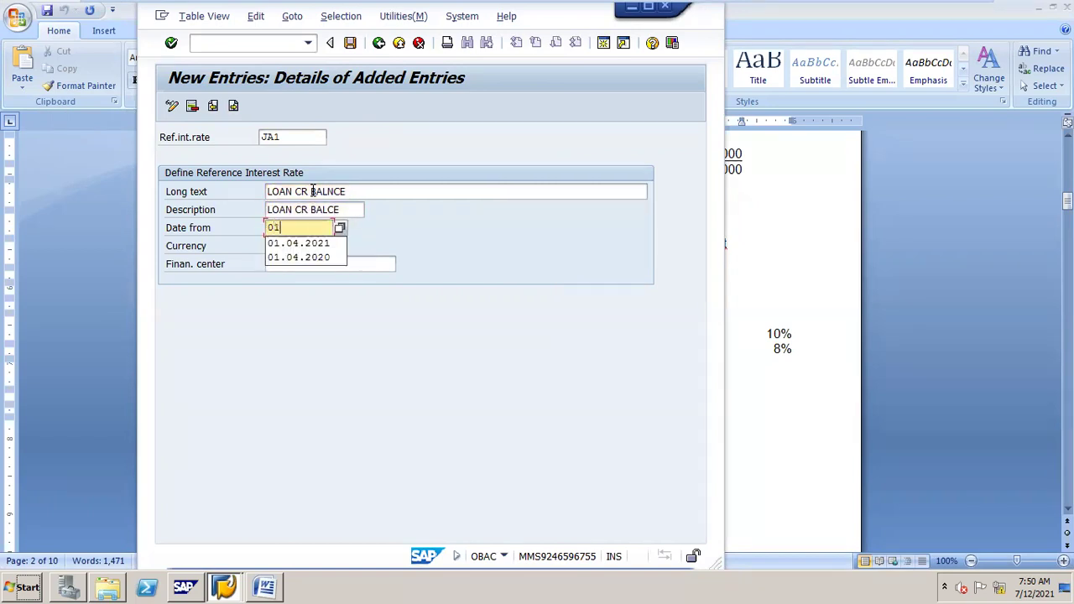
text(.04.2021)
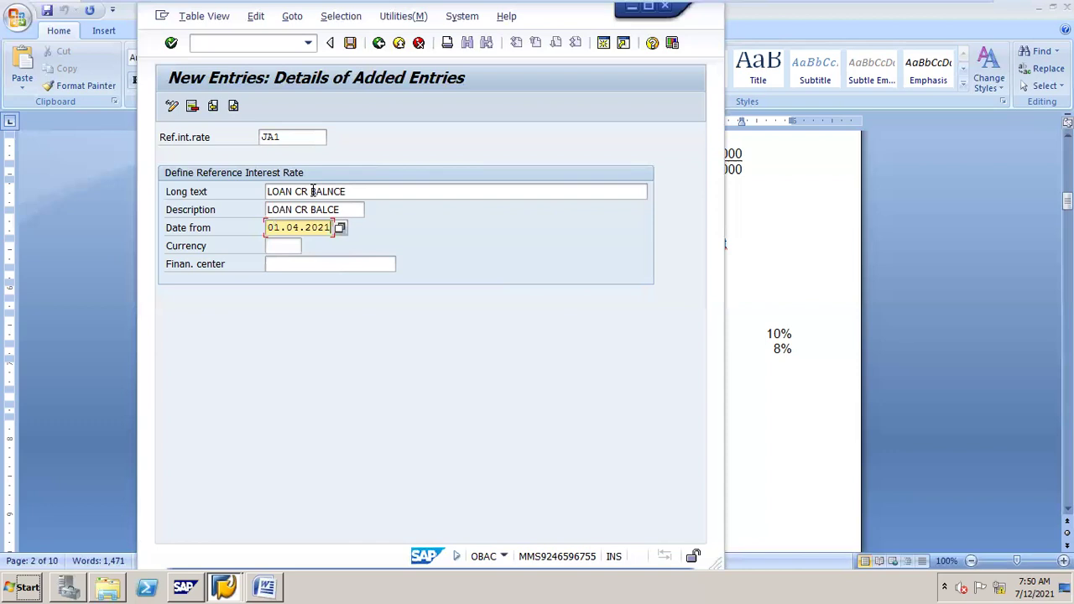
key(Tab)
text(inr)
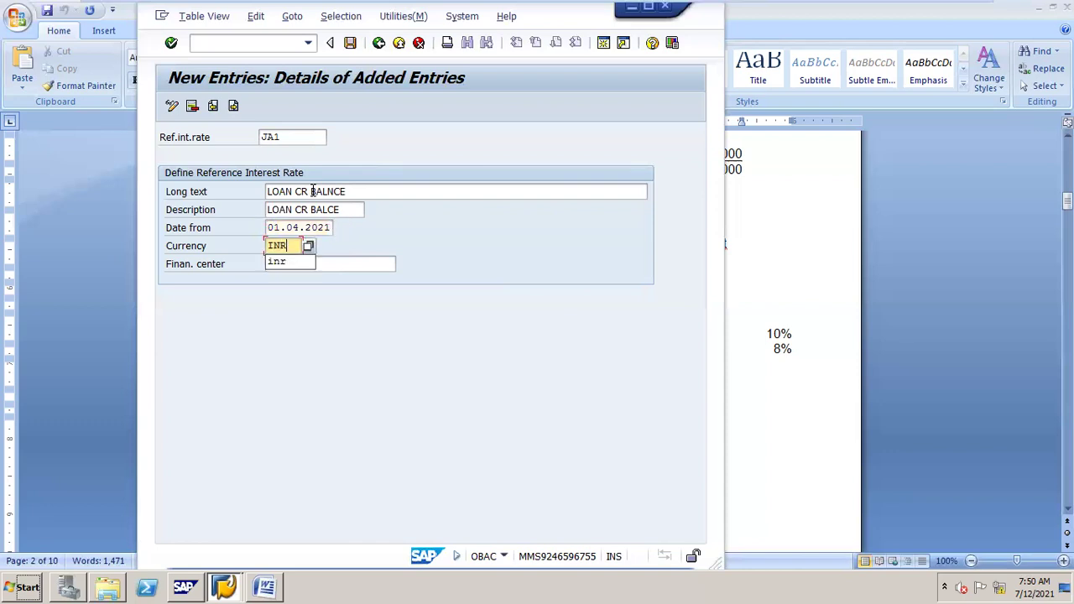
Move on to a new reference interest rate entry, JA2, with the long text LOAN DR BLANCE
click(234, 106)
text(JA2)
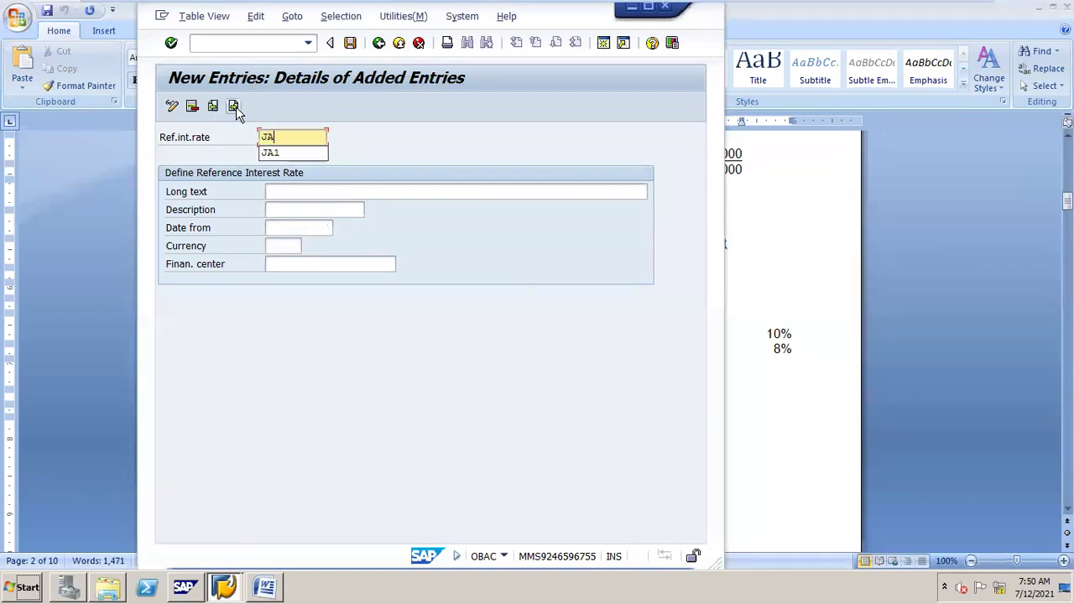
click(304, 191)
text(LOAN C)
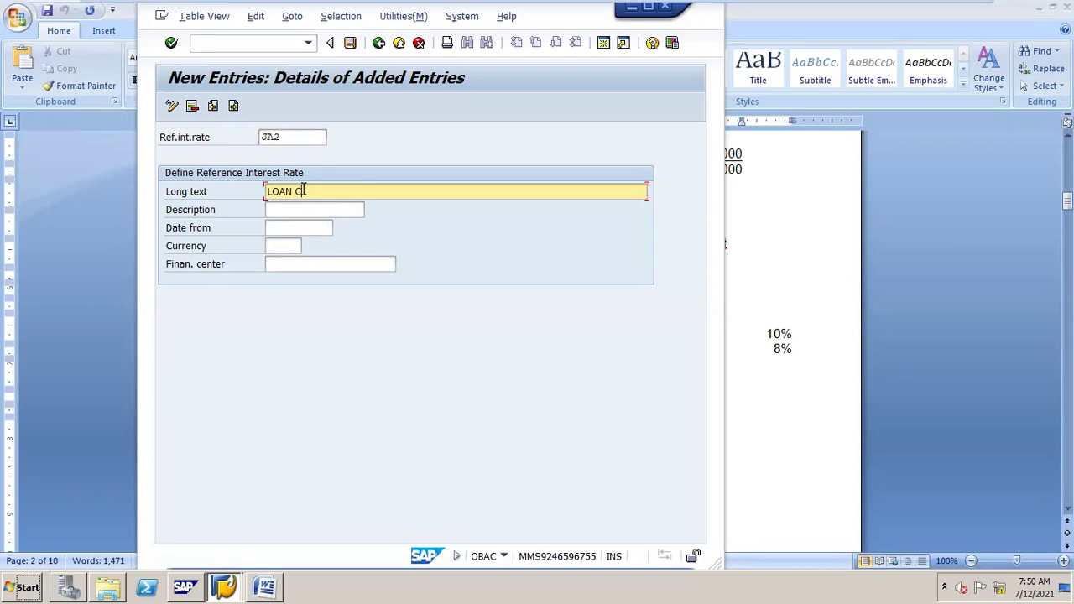
text(R BLANCE)
key(Tab)
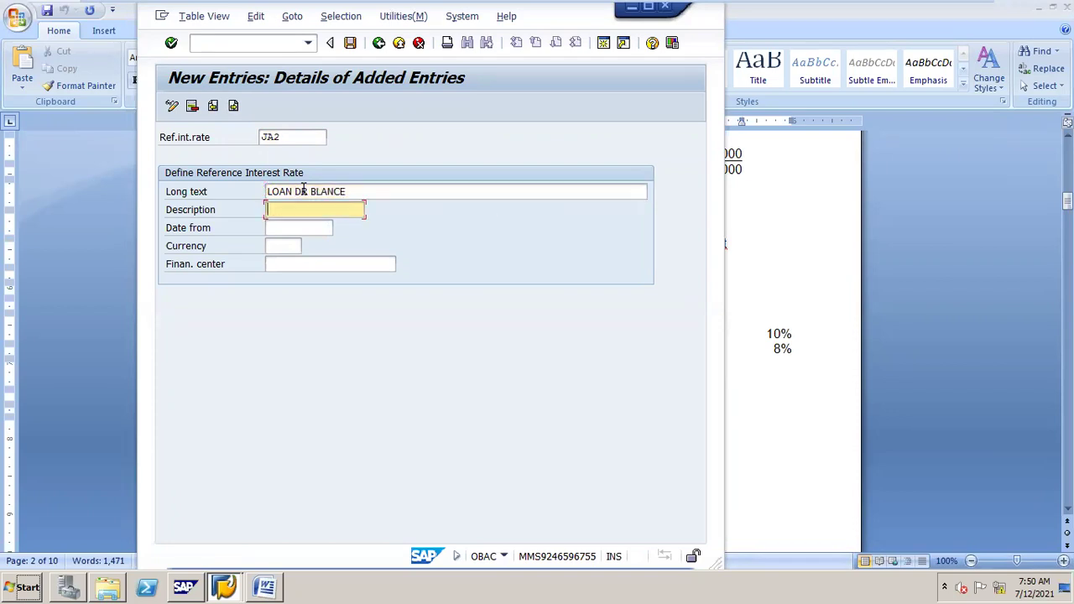
Complete JA2 with the description loan dr balance, start date 01.04.2021 and currency INR
text(LOAN)
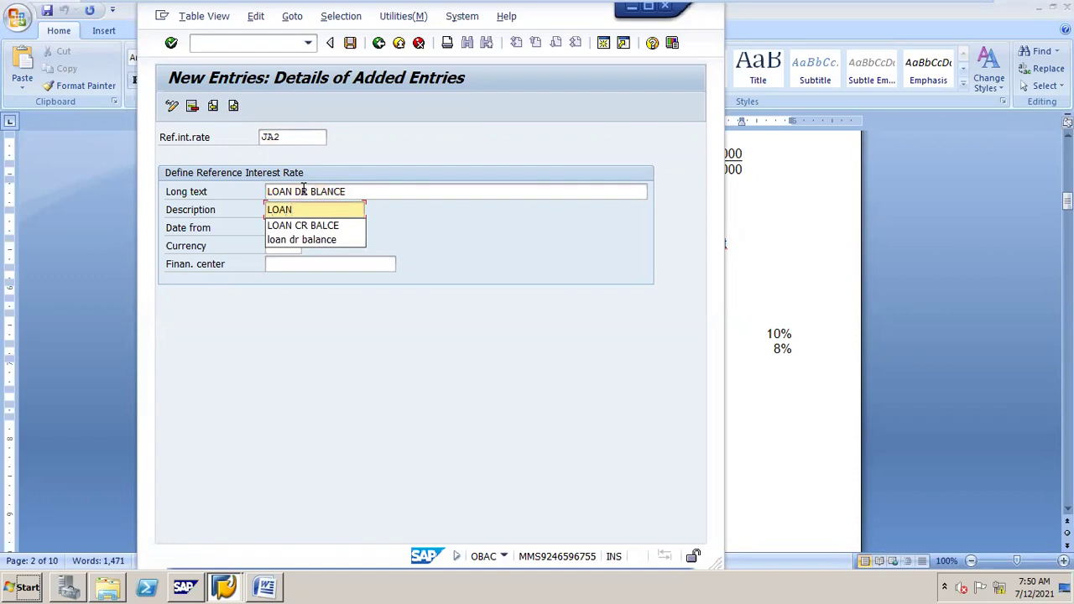
key(Escape)
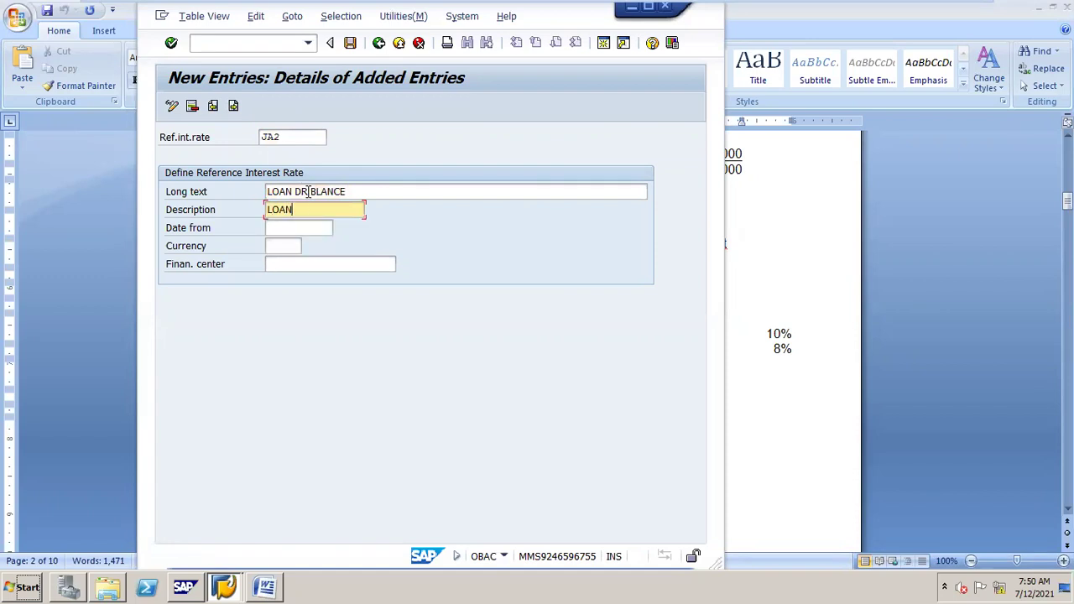
text(DR)
key(Down)
key(Return)
key(Tab)
key(Down)
key(Return)
key(Tab)
text(inr)
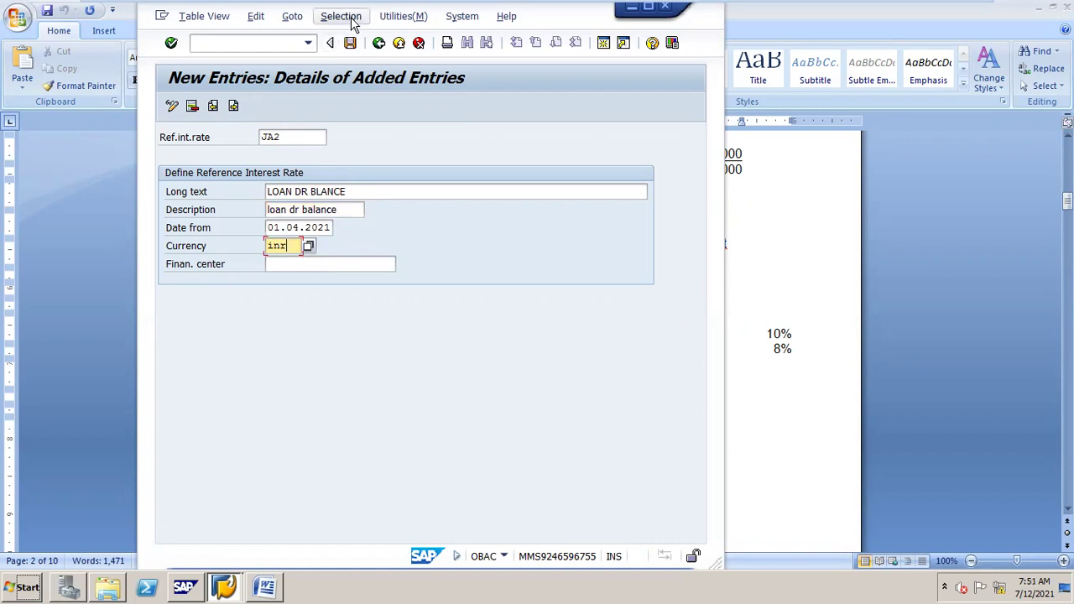
Save the reference interest rates to the JAN SETTING customizing request and return to the IMG structure
click(350, 43)
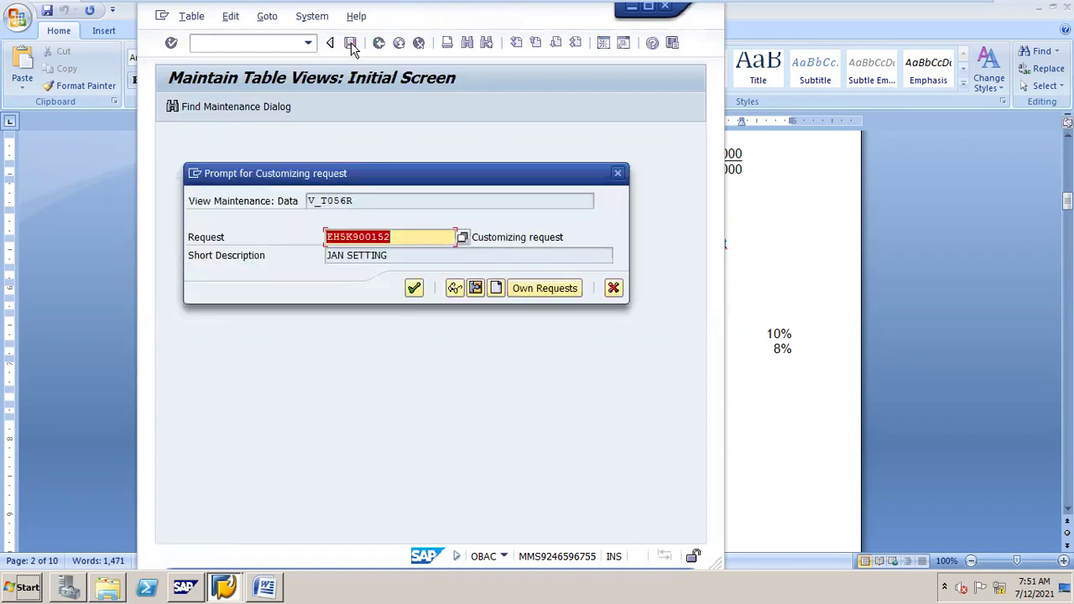
key(Return)
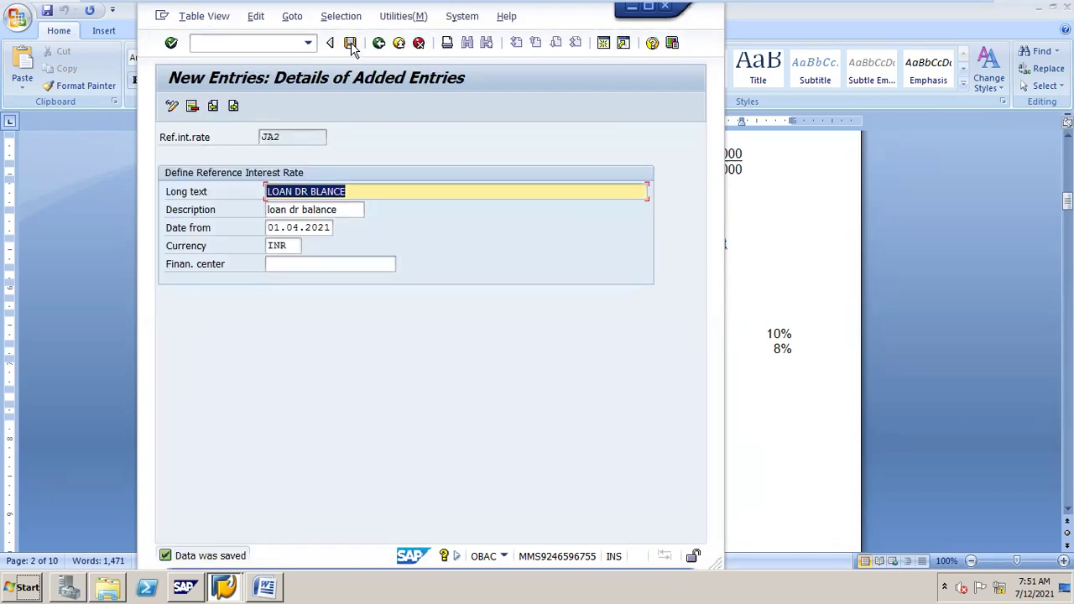
click(380, 46)
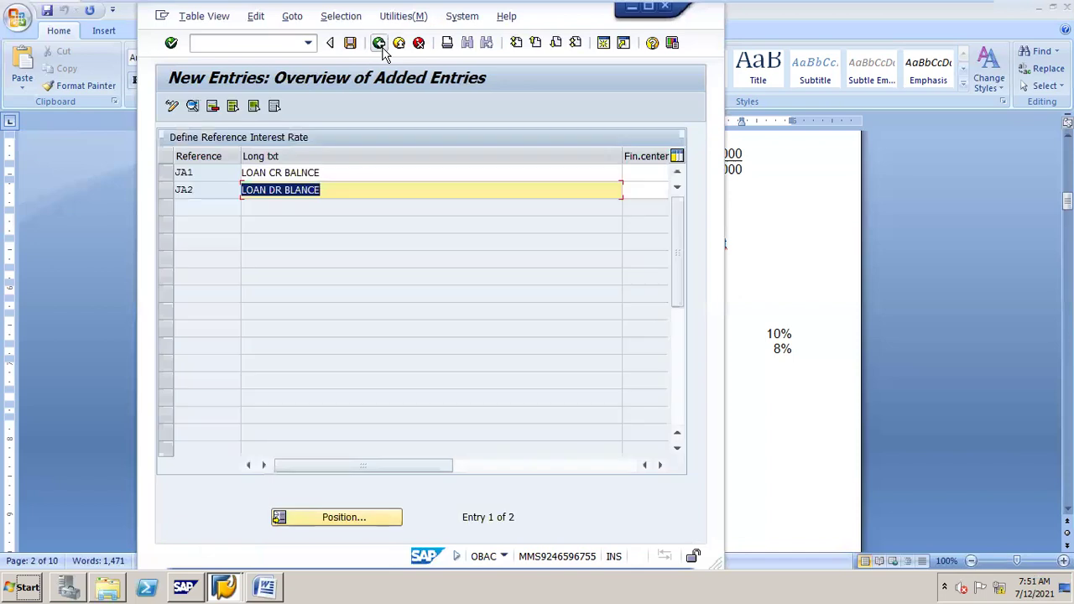
click(379, 43)
click(379, 44)
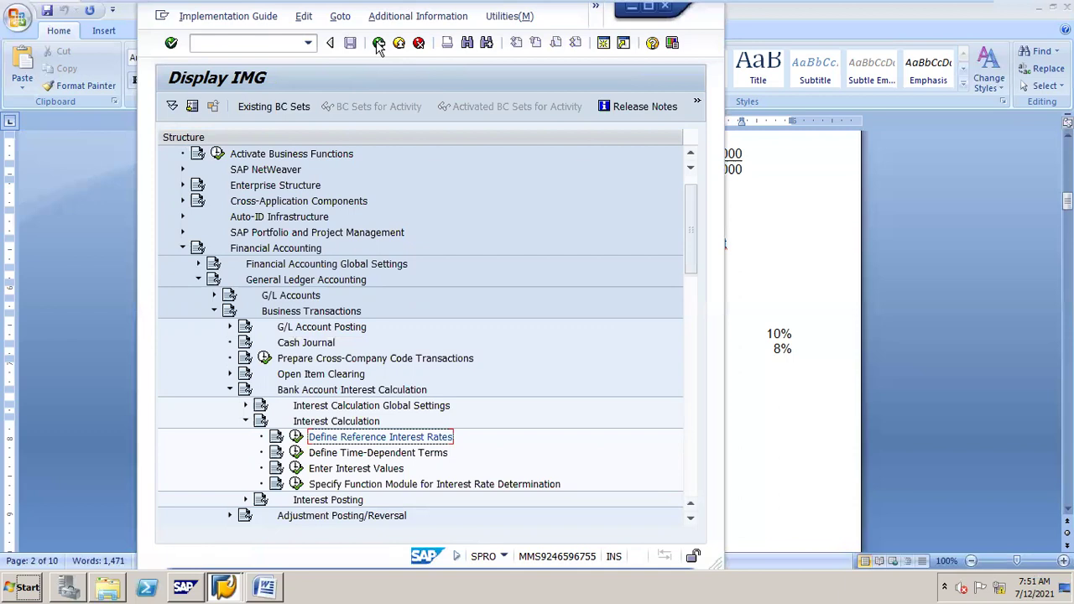
Start a new Define Time-Dependent Terms entry with interest calculation indicator JA and reference interest rate JA1
click(296, 457)
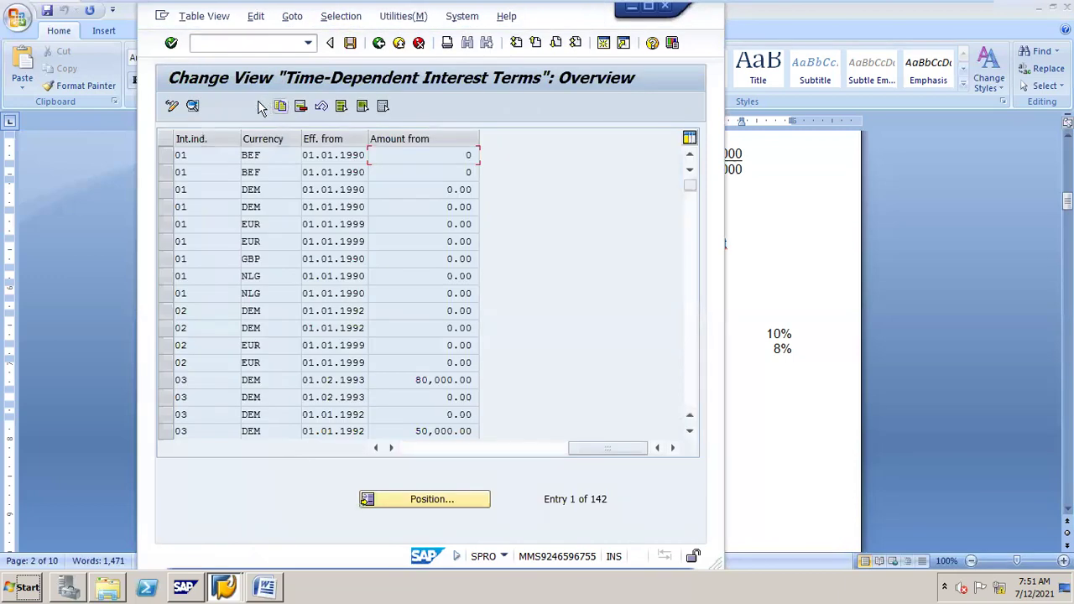
click(256, 109)
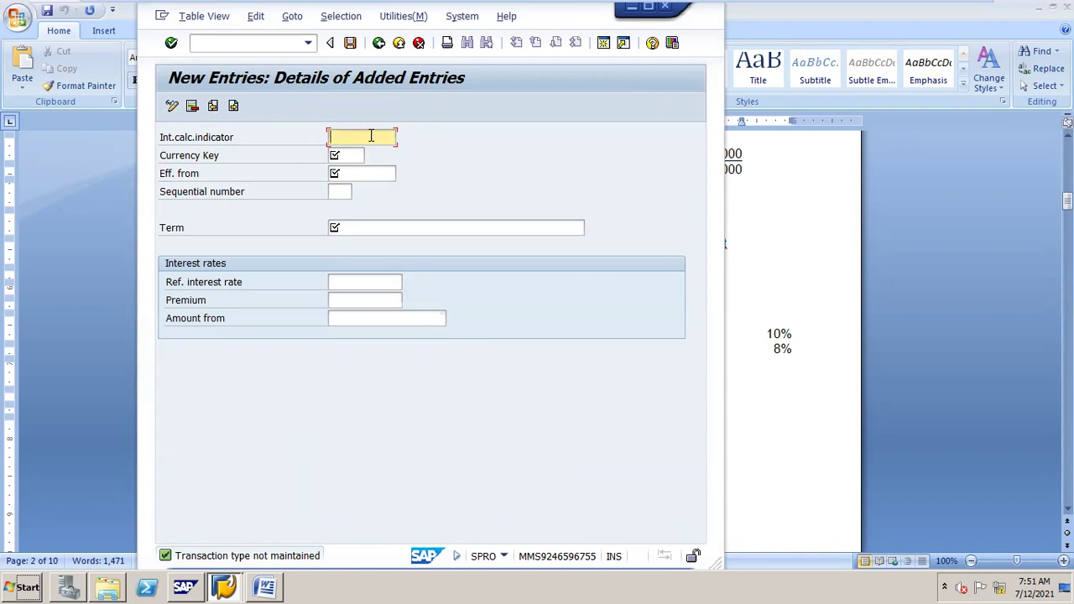
text(JA)
click(352, 281)
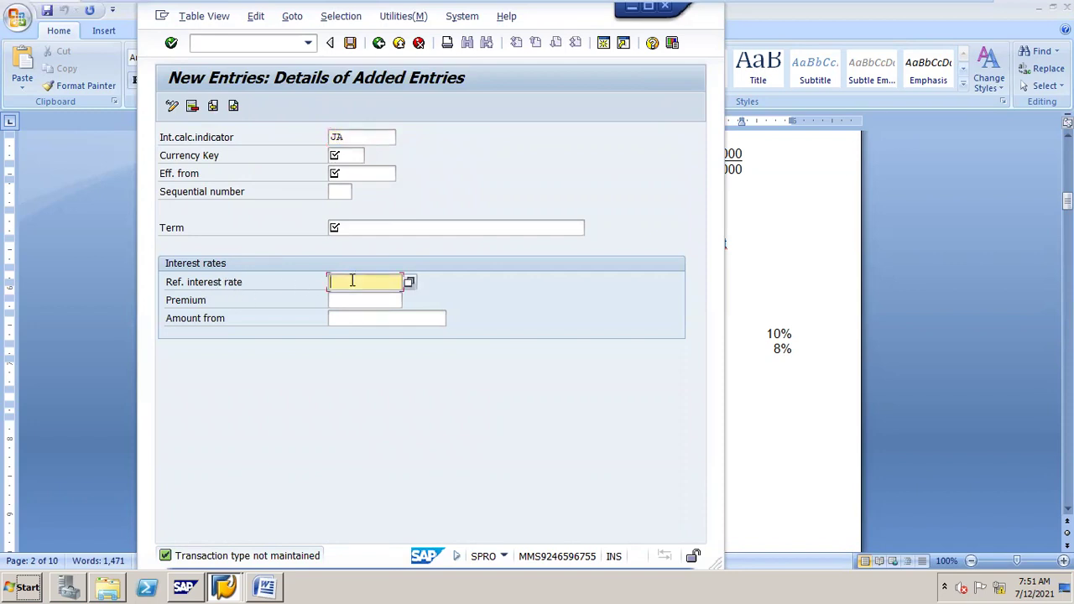
text(JA1)
Choose Credit interest: balance interest calc. as the term for the JA1 entry
click(362, 229)
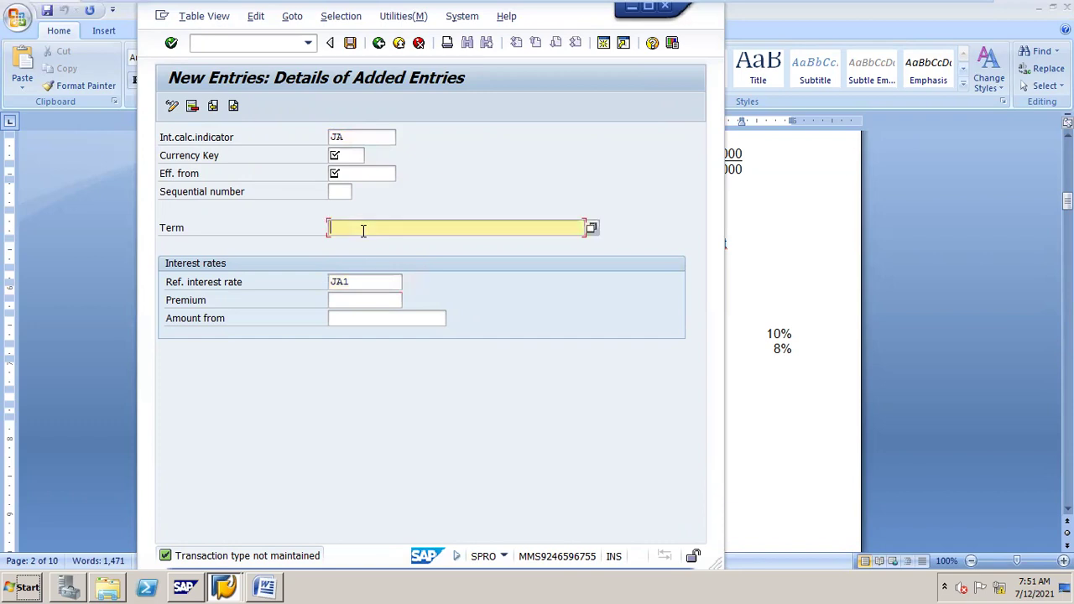
click(593, 229)
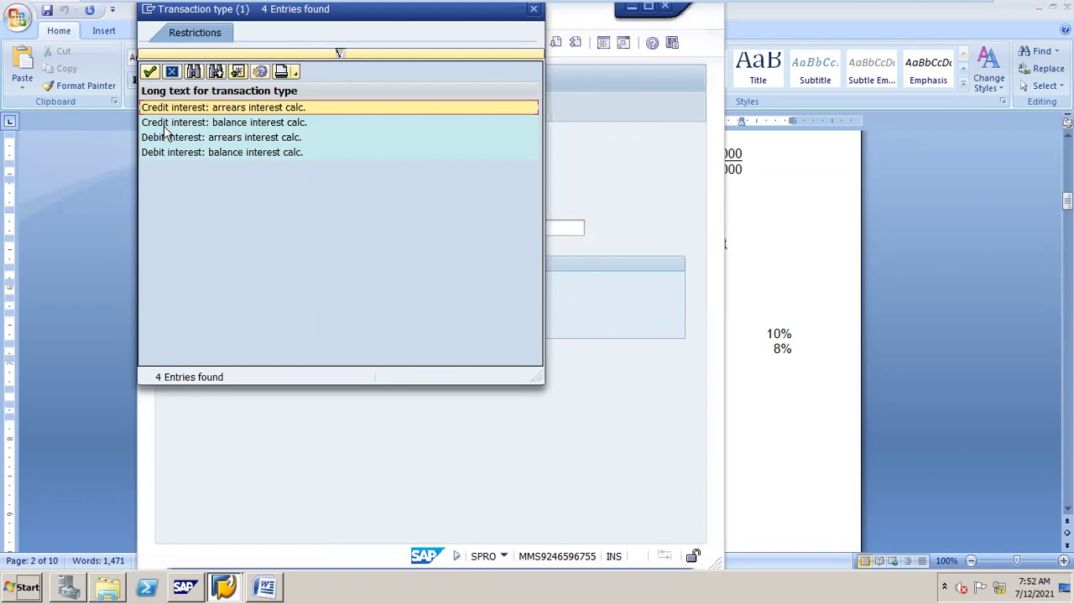
double_click(183, 124)
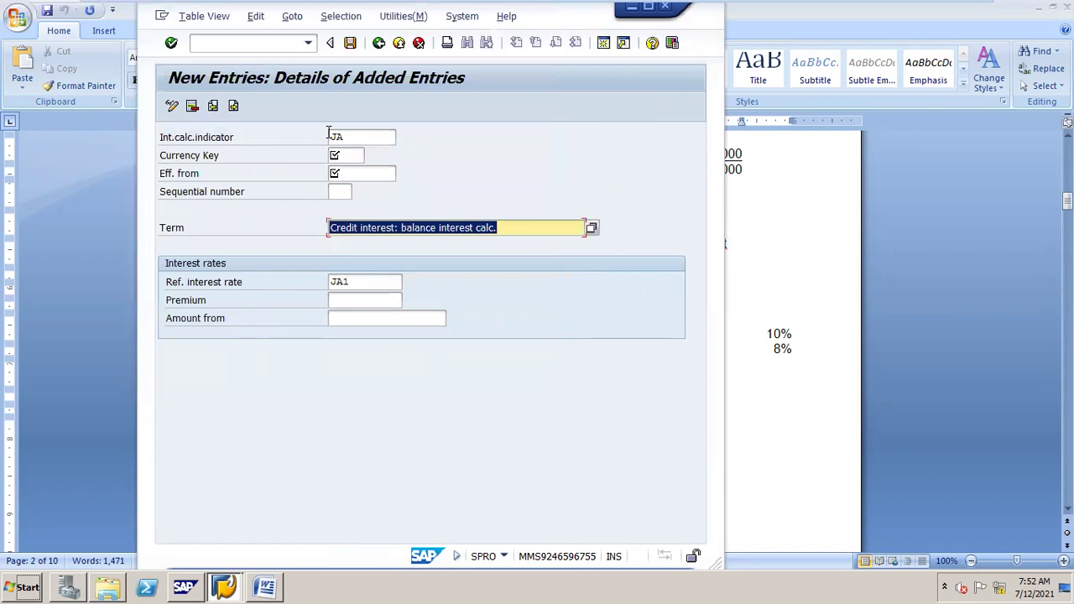
Set the credit interest entry's currency to INR, effective date to 01.04.2021 and sequential number to 01
click(345, 154)
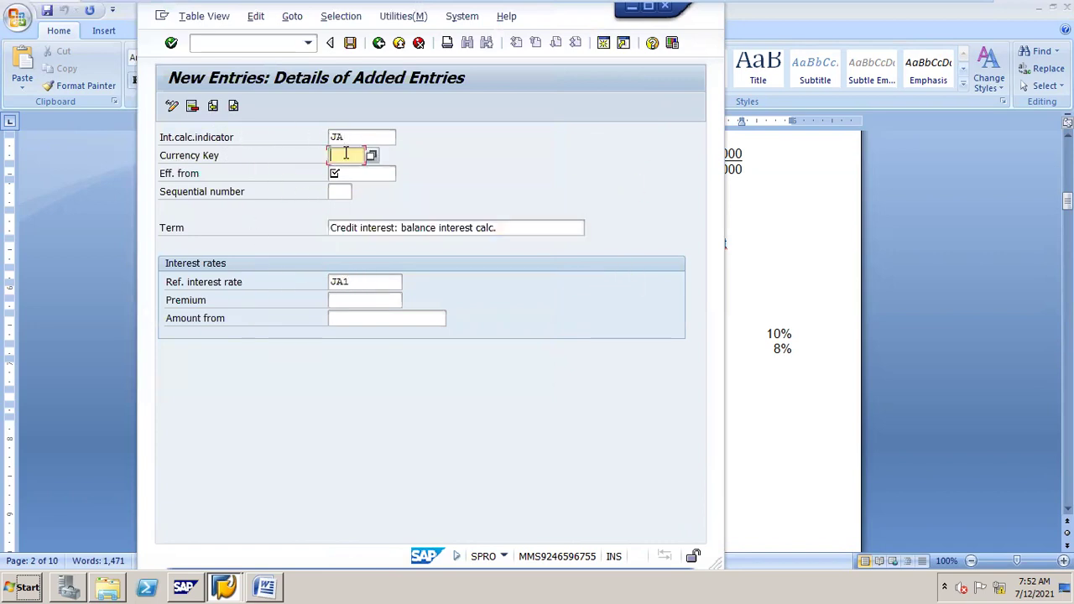
key(Down)
key(Return)
key(Tab)
key(Down)
key(Return)
key(Tab)
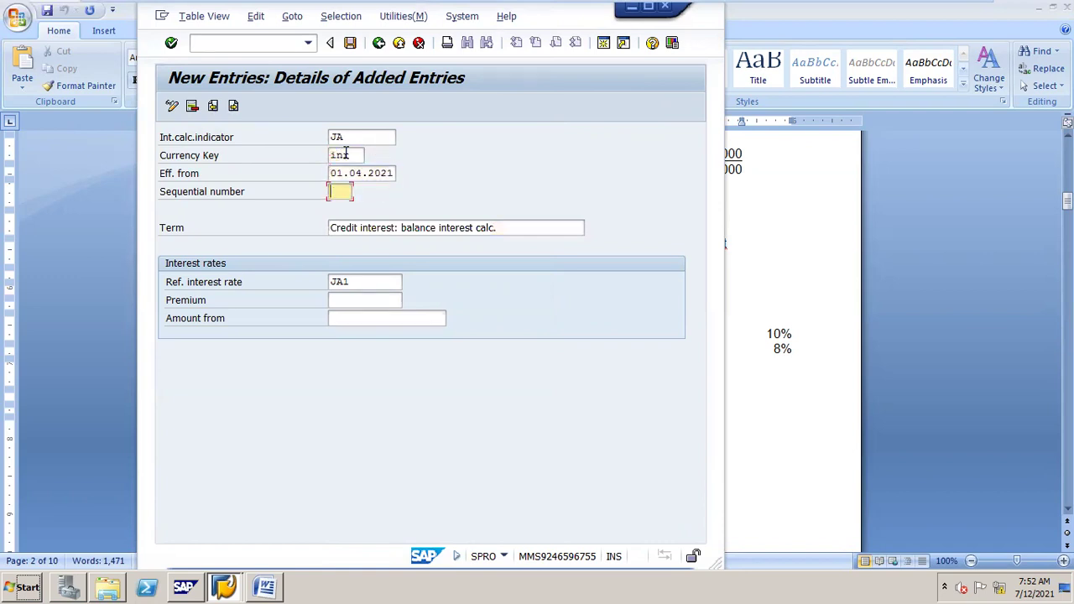
text(01)
Add a second JA entry with reference interest rate JA2 and the term Debit interest: balance interest calc
click(233, 106)
text(JA)
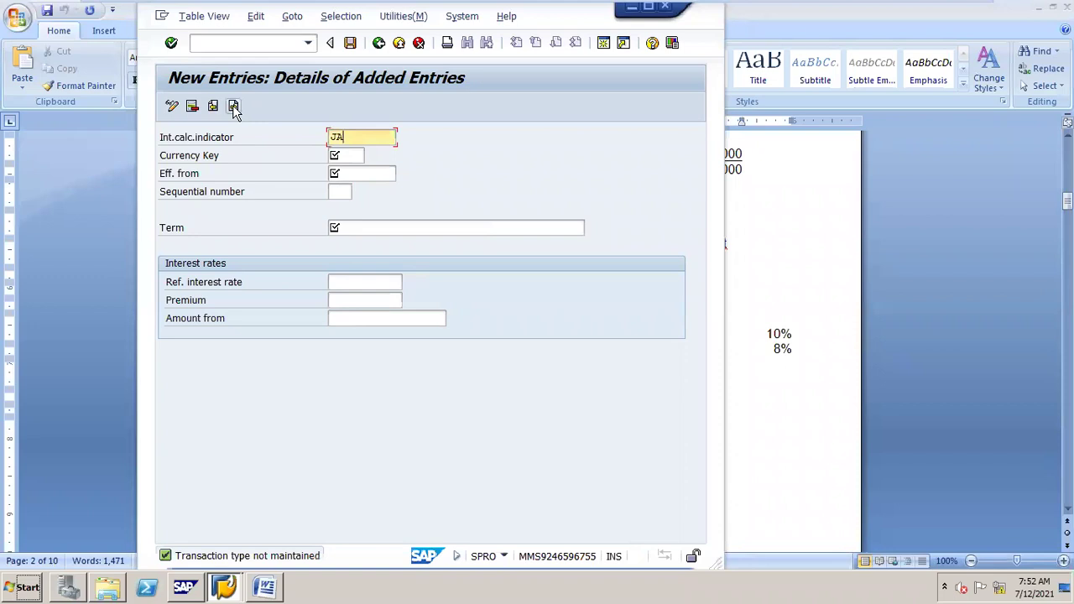
click(366, 282)
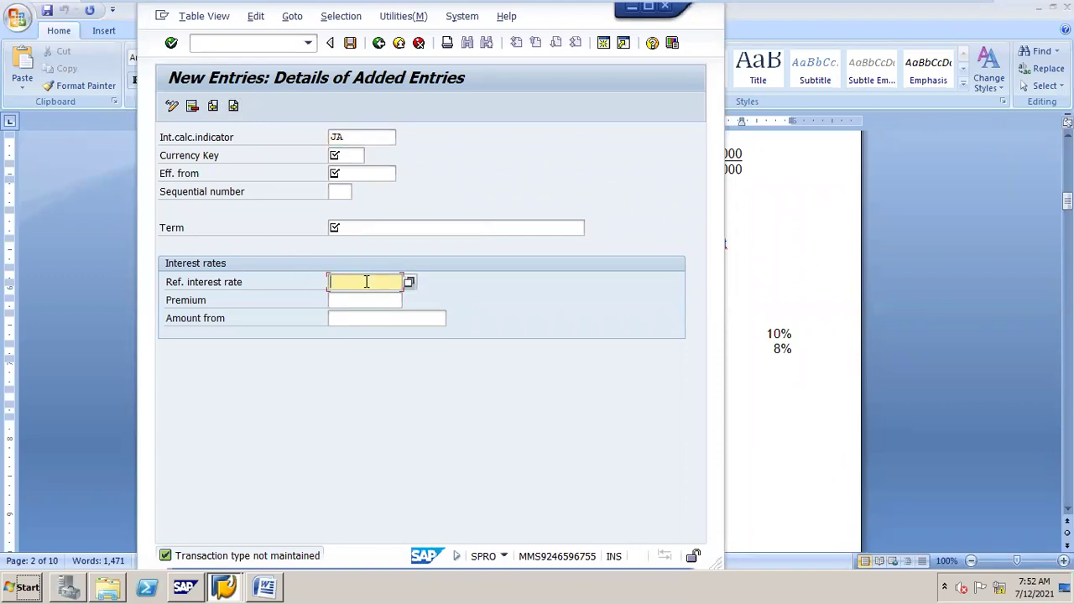
text(JA2)
click(428, 230)
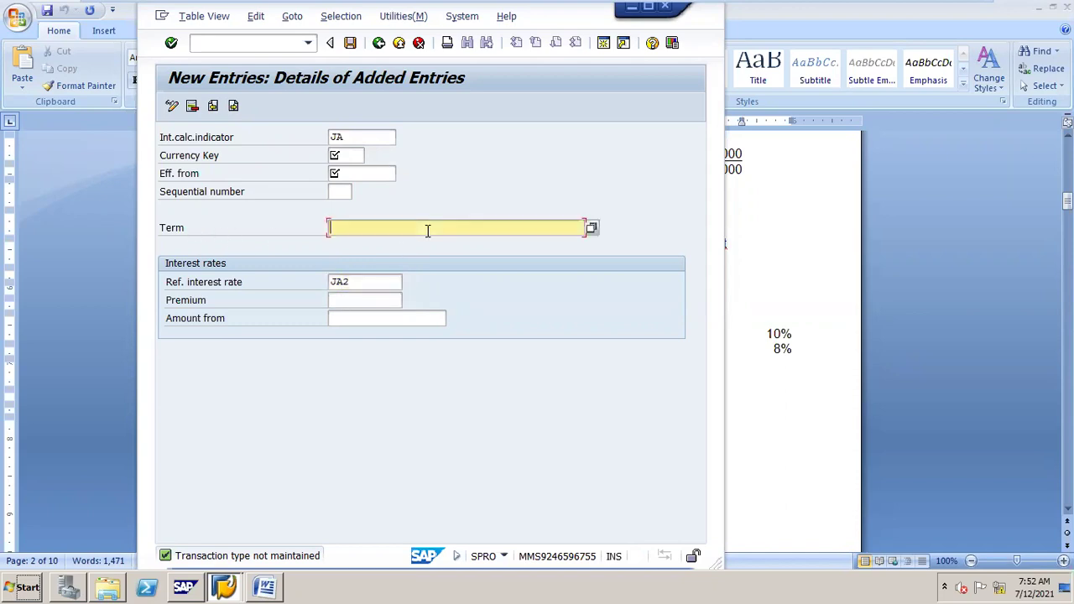
click(592, 229)
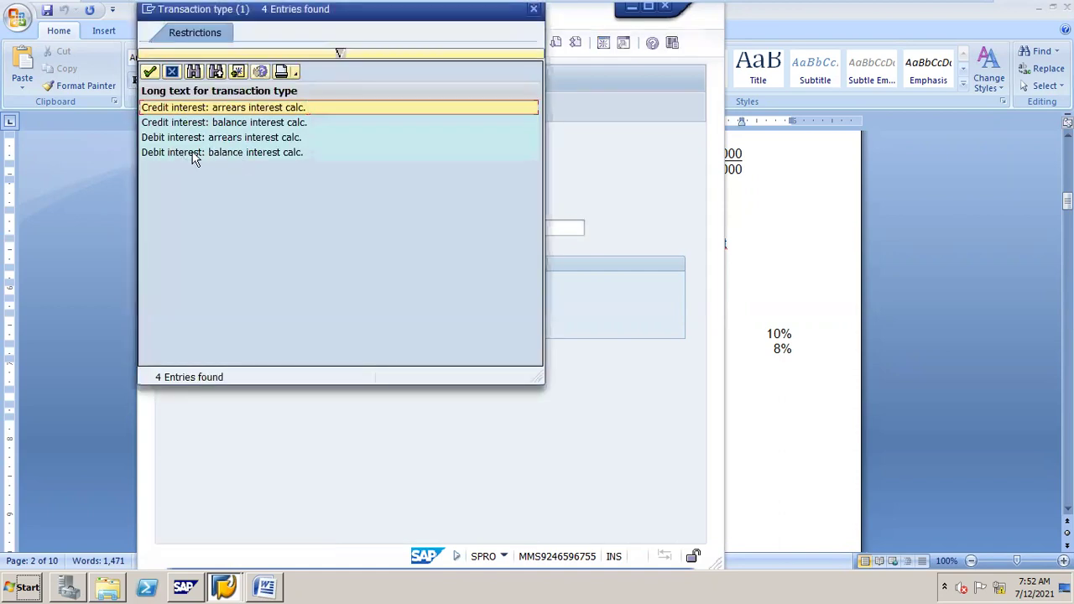
double_click(194, 157)
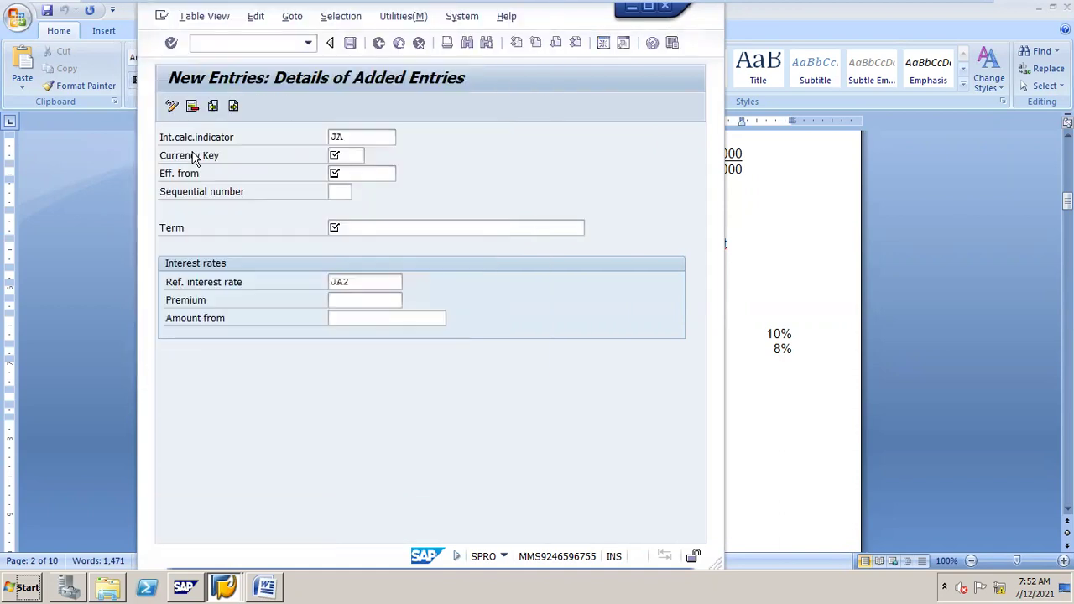
Give the debit interest entry currency INR, effective date 01.04.2021 and sequential number 01, and try to save it
click(342, 156)
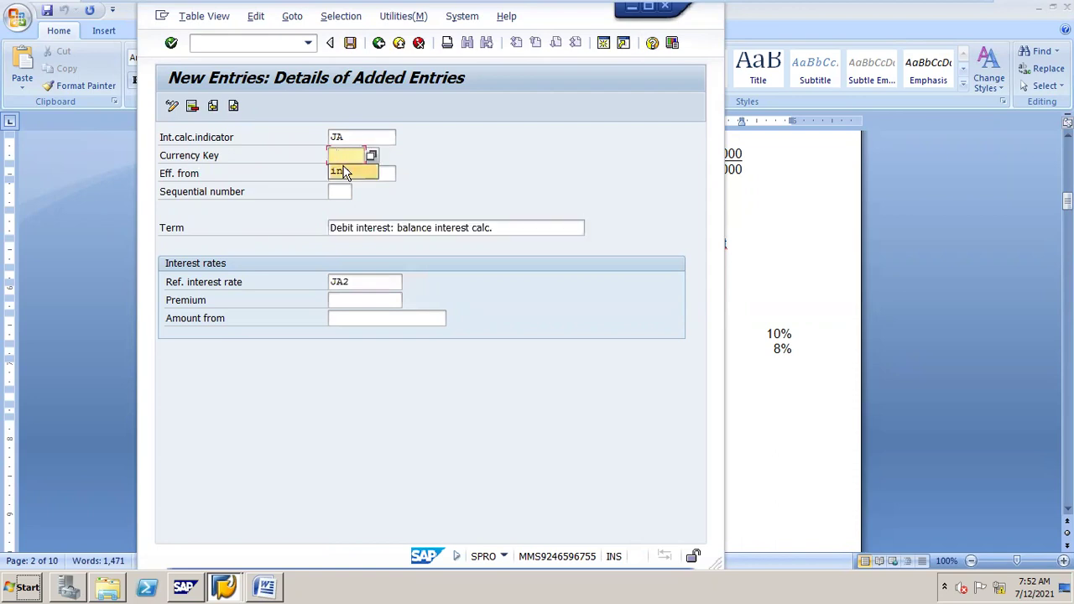
click(344, 172)
click(344, 173)
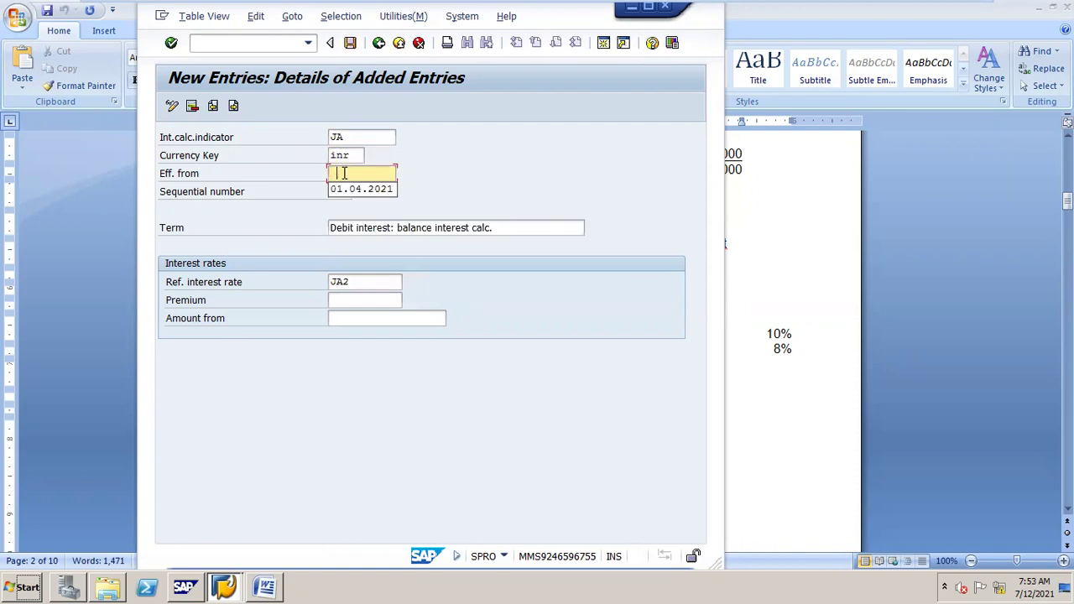
click(346, 189)
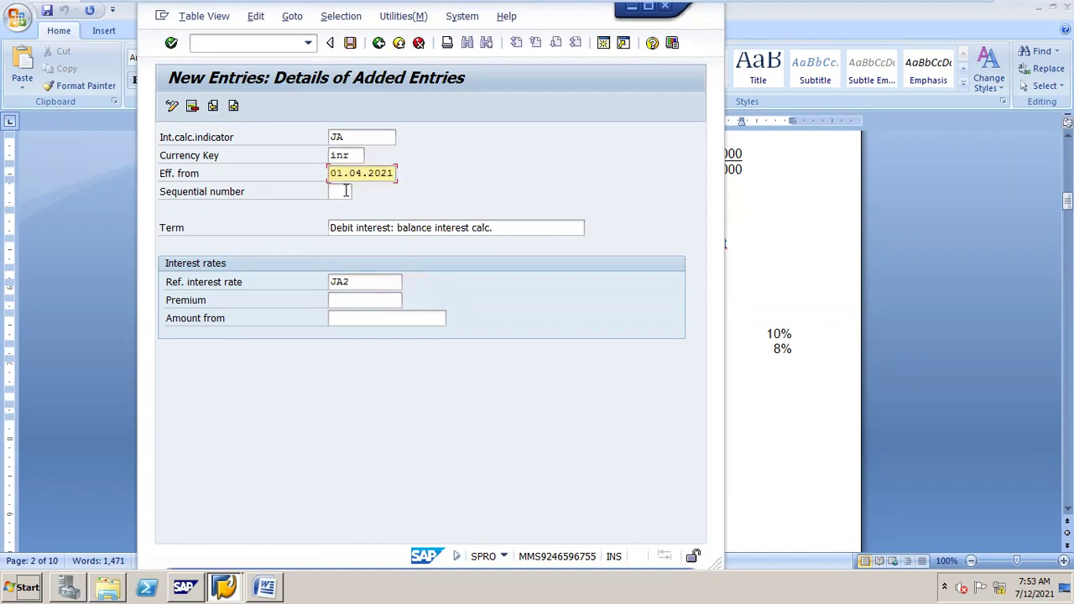
click(345, 191)
click(330, 207)
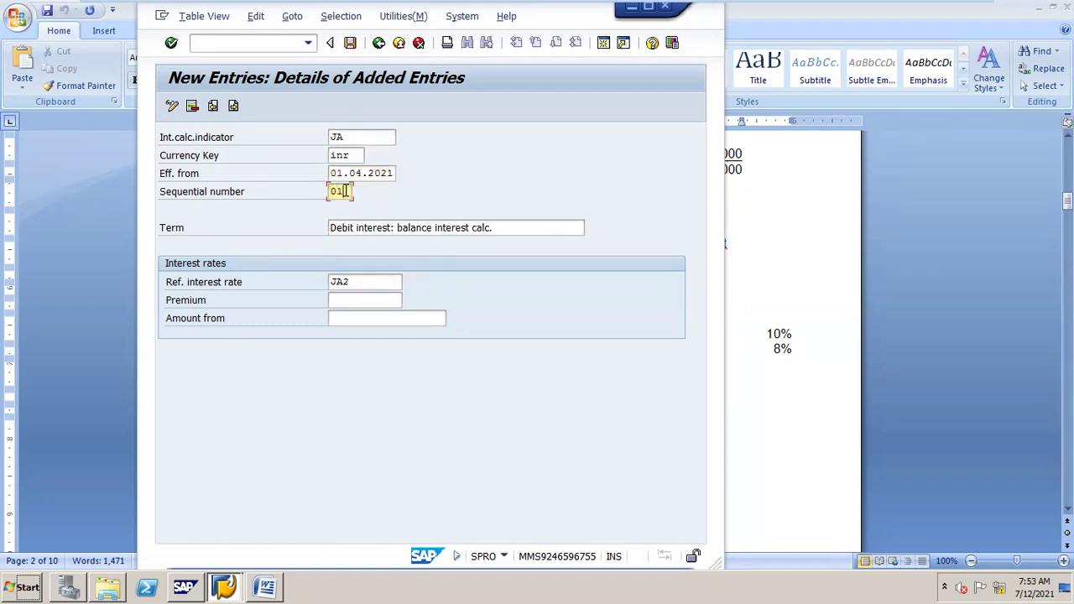
click(350, 42)
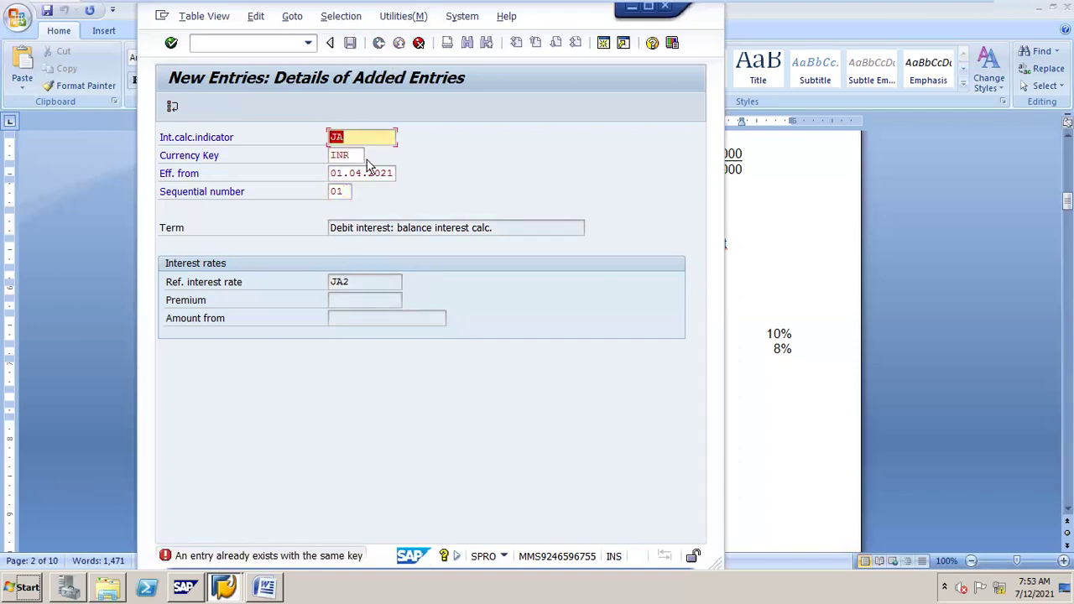
Change the debit interest entry's sequential number to 02 and confirm the entry
click(351, 191)
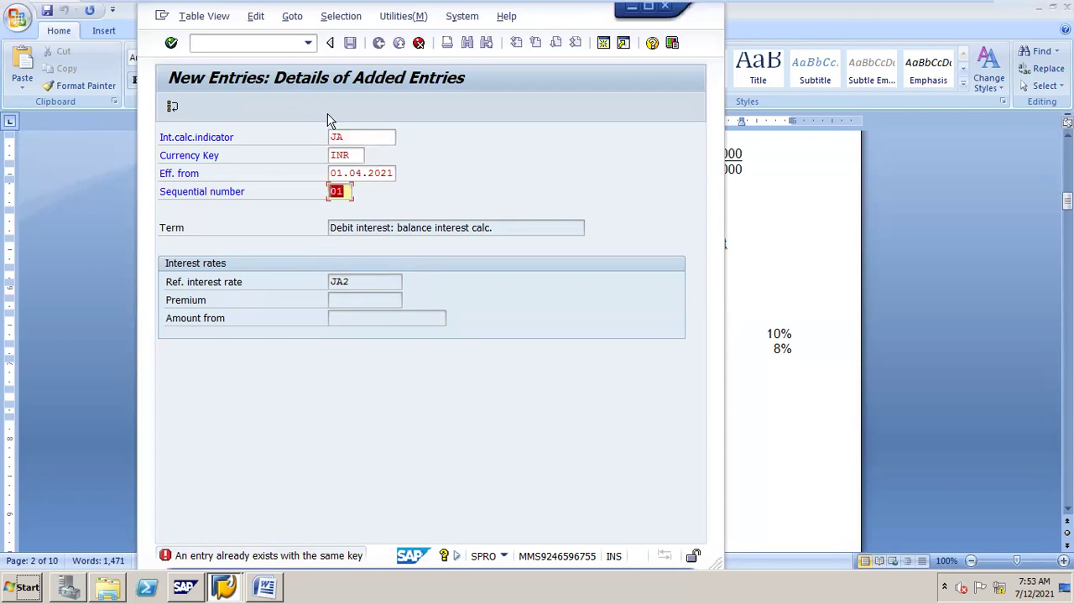
key(BackSpace)
text(02)
key(Return)
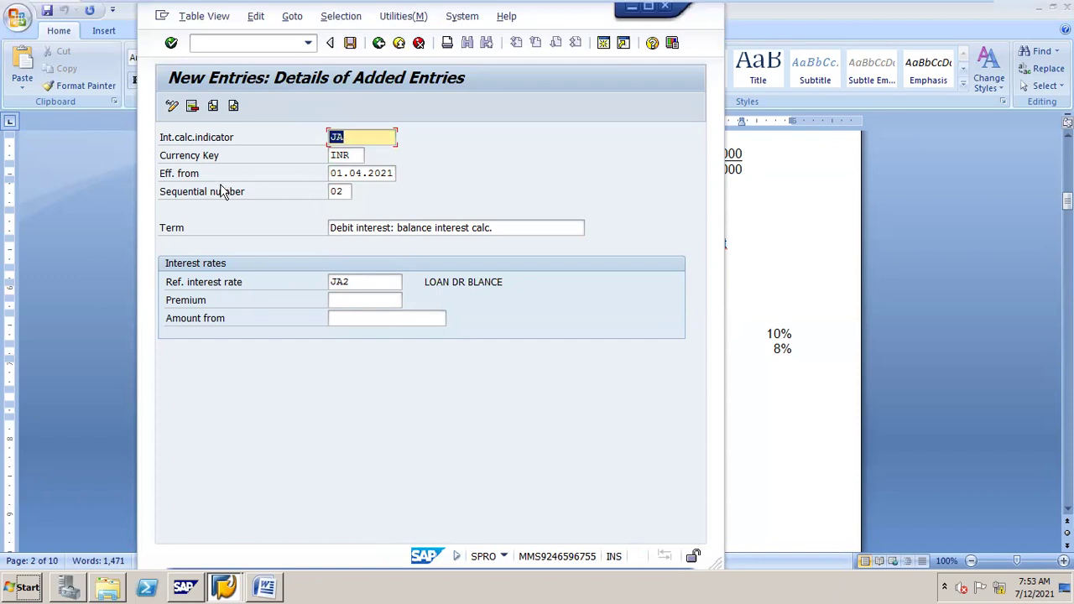
Save the JA debit interest entry with sequential number 02 under customizing request EH5K900152
double_click(349, 191)
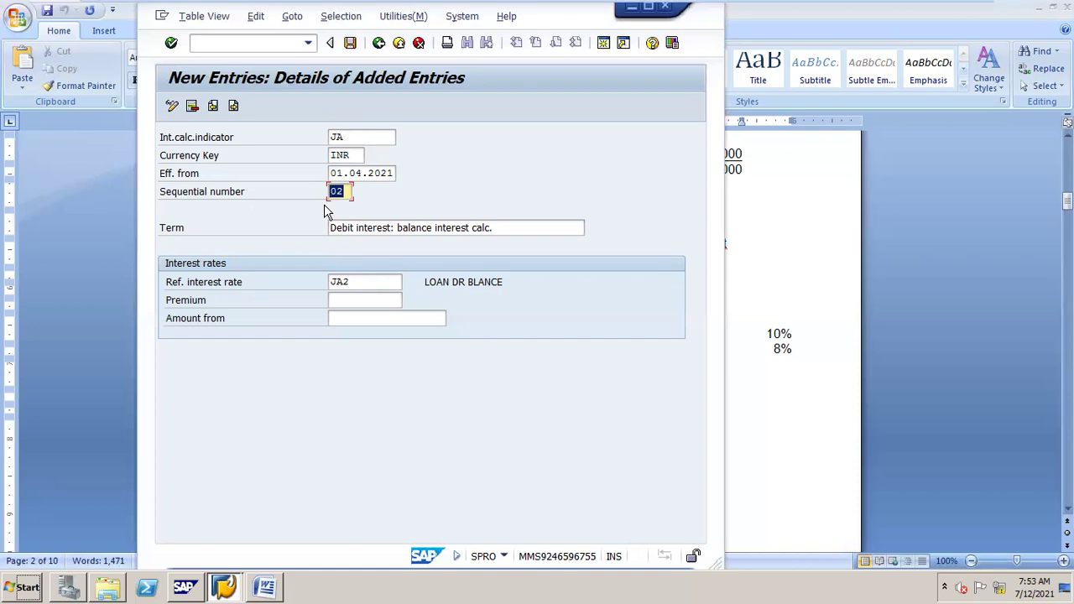
click(351, 42)
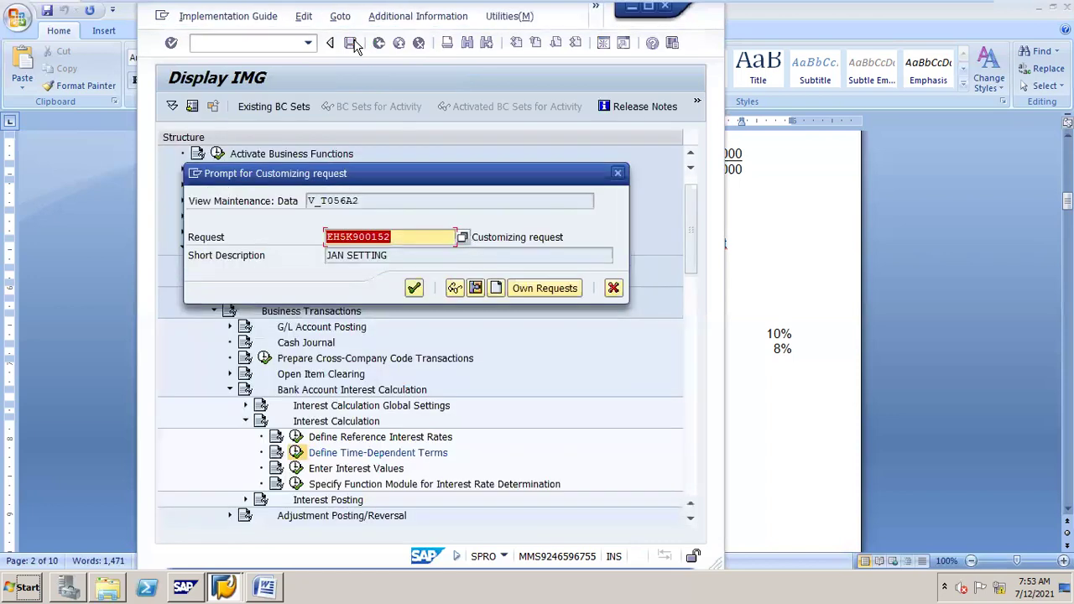
click(414, 288)
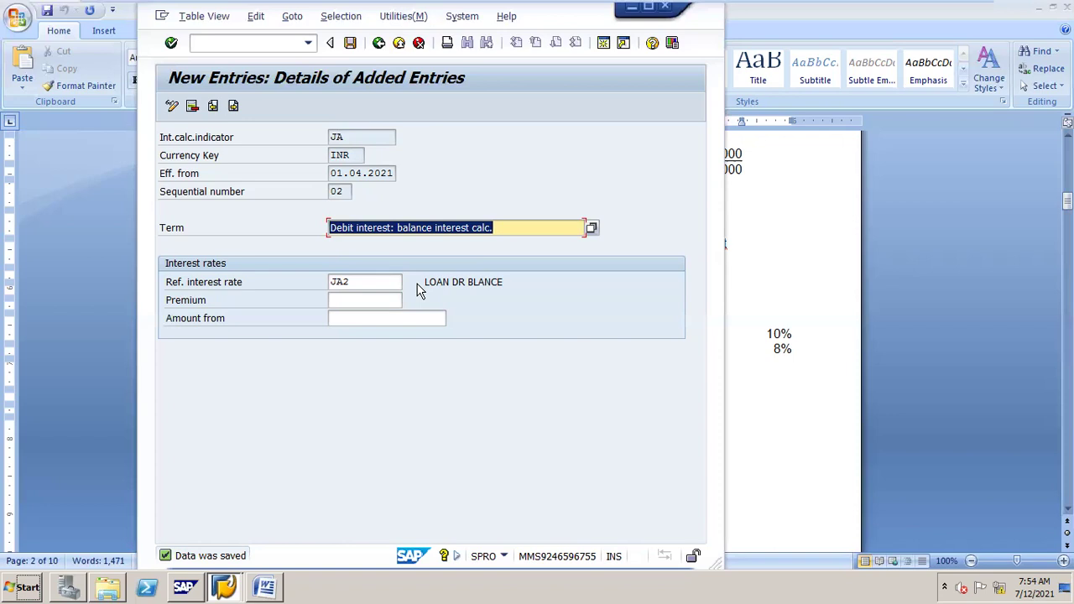
Minimize the SAP window to show the INT notes in Word, and minimize the ECC 6.0 EHP 5 virtual machine window
click(632, 10)
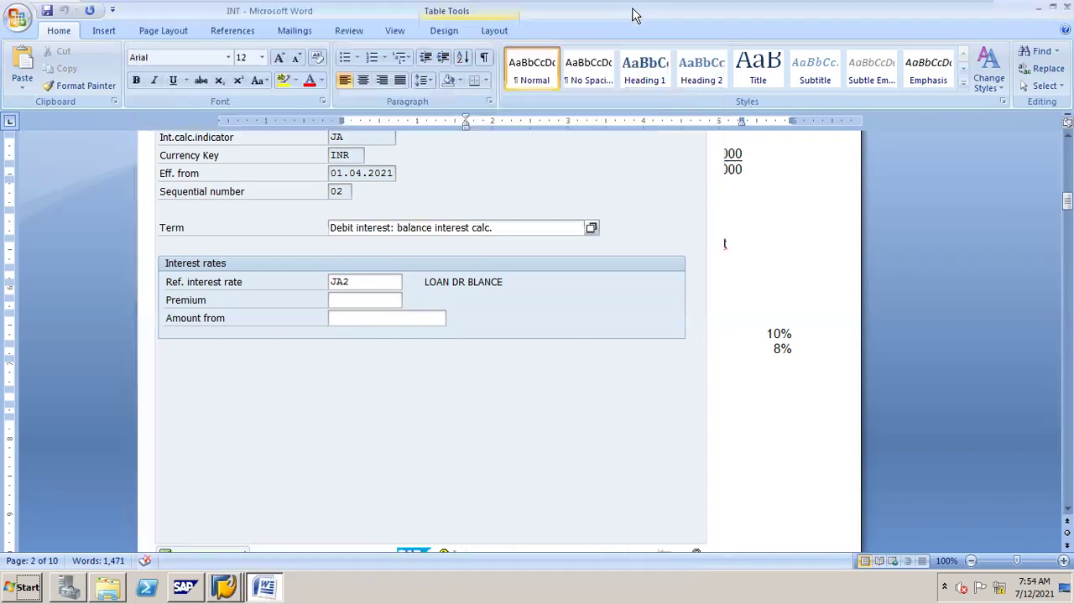
mouse_move(941, 7)
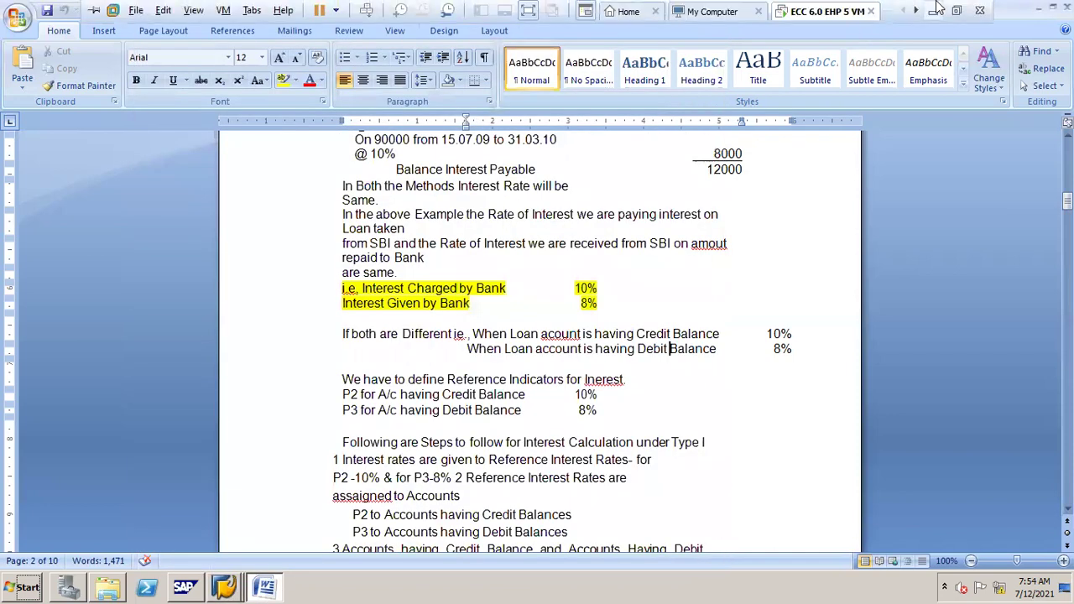
click(936, 17)
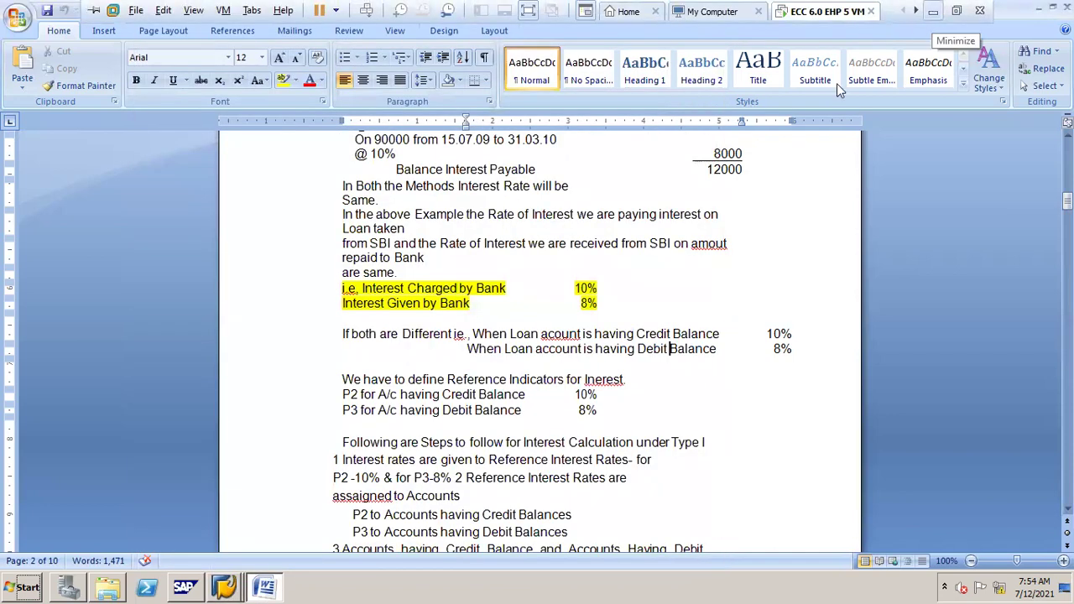